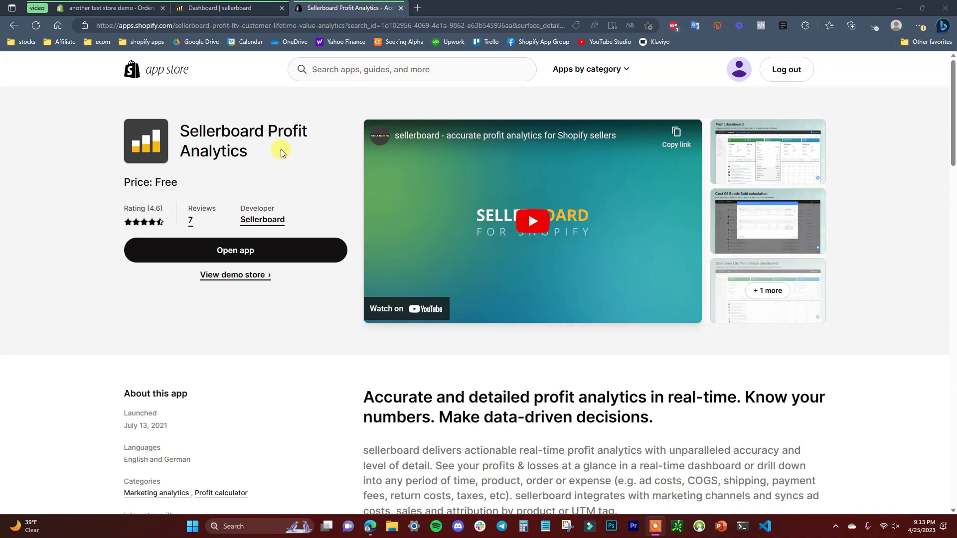
Leave the Sellerboard Profit Analytics listing and switch to the open 'Dashboard | sellerboard' tab
{"action": "left_click_drag", "start_coordinate": [180, 128], "coordinate": [277, 132]}
{"action": "left_click", "coordinate": [304, 156]}
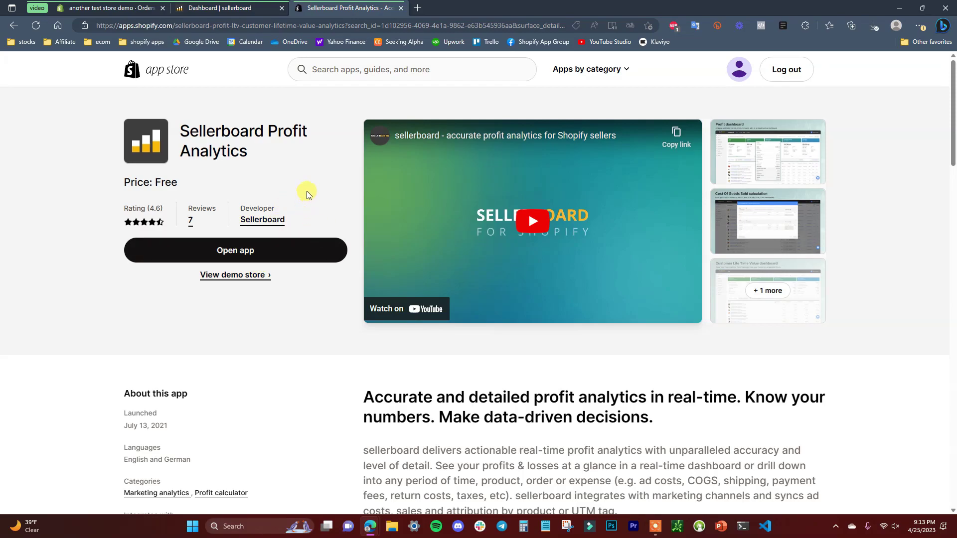
{"action": "left_click", "coordinate": [238, 14]}
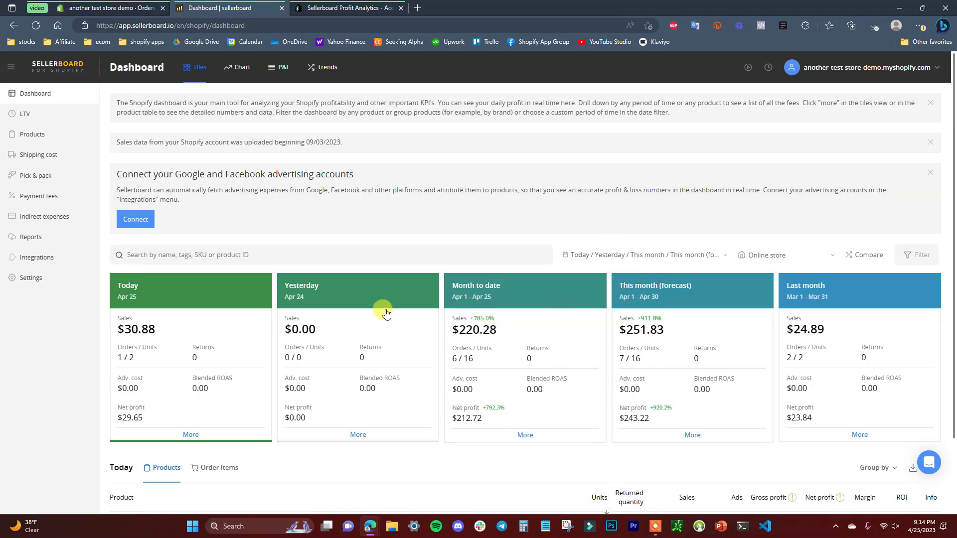
Open the Tiles dashboard's date-range selector to see the reporting period presets
{"action": "left_click", "coordinate": [605, 256]}
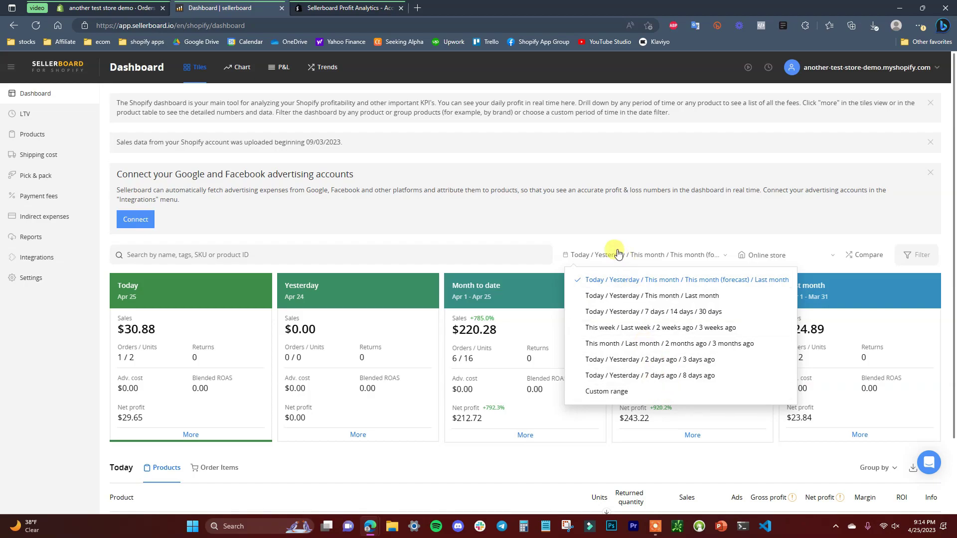
Close the period dropdown unchanged and review the Today product table showing SKIN Moisturizer
{"action": "left_click", "coordinate": [597, 235]}
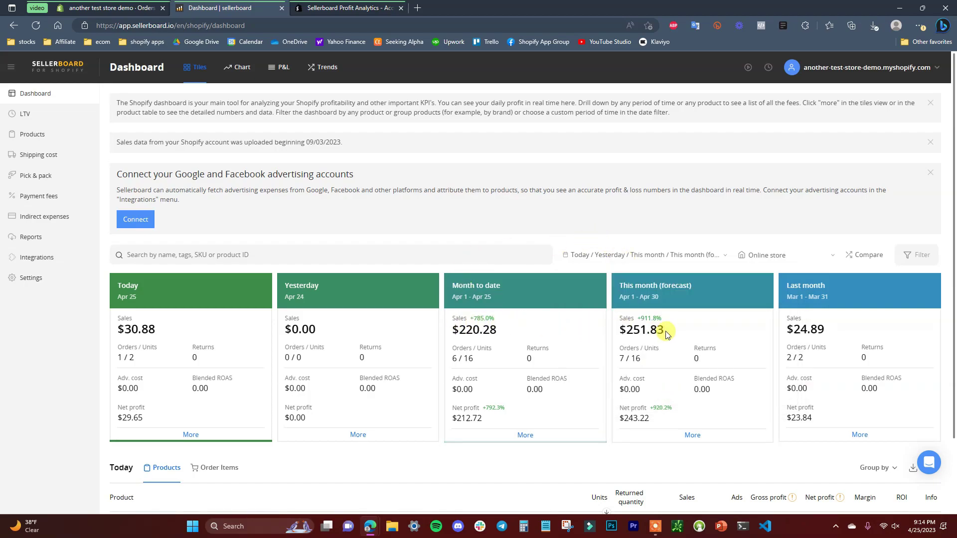
{"action": "scroll", "coordinate": [648, 329], "scroll_direction": "down", "scroll_amount": 2}
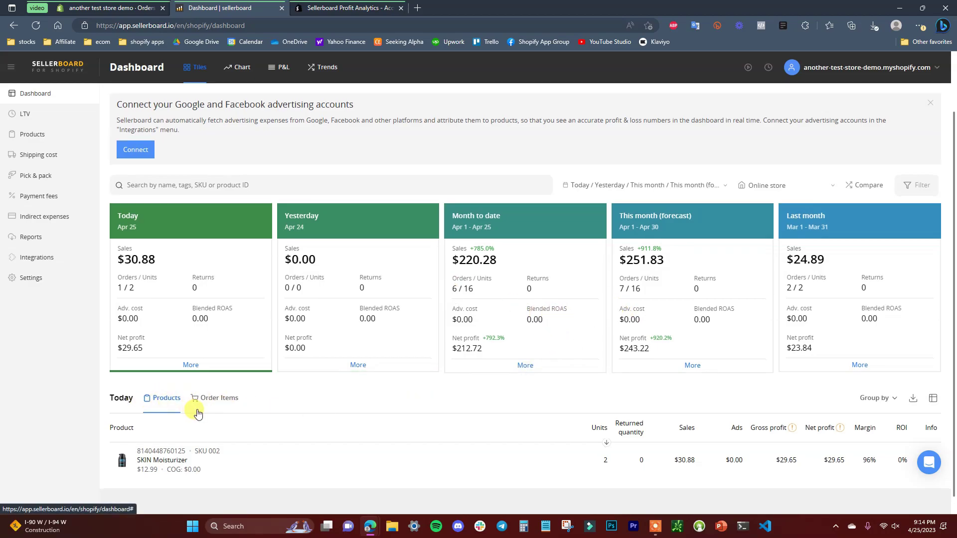
{"action": "scroll", "coordinate": [259, 411], "scroll_direction": "down", "scroll_amount": 1}
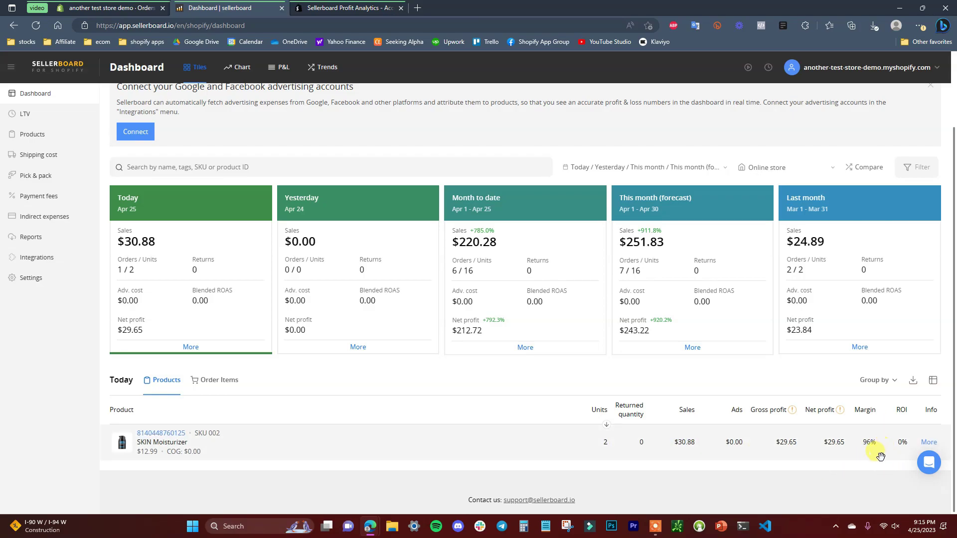
{"action": "scroll", "coordinate": [513, 451], "scroll_direction": "up", "scroll_amount": 2}
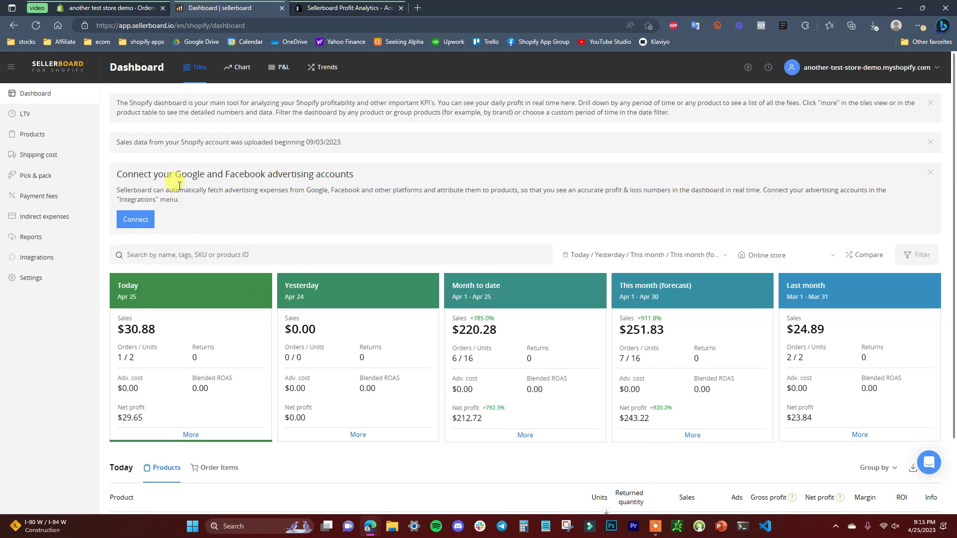
{"action": "scroll", "coordinate": [394, 227], "scroll_direction": "down", "scroll_amount": 2}
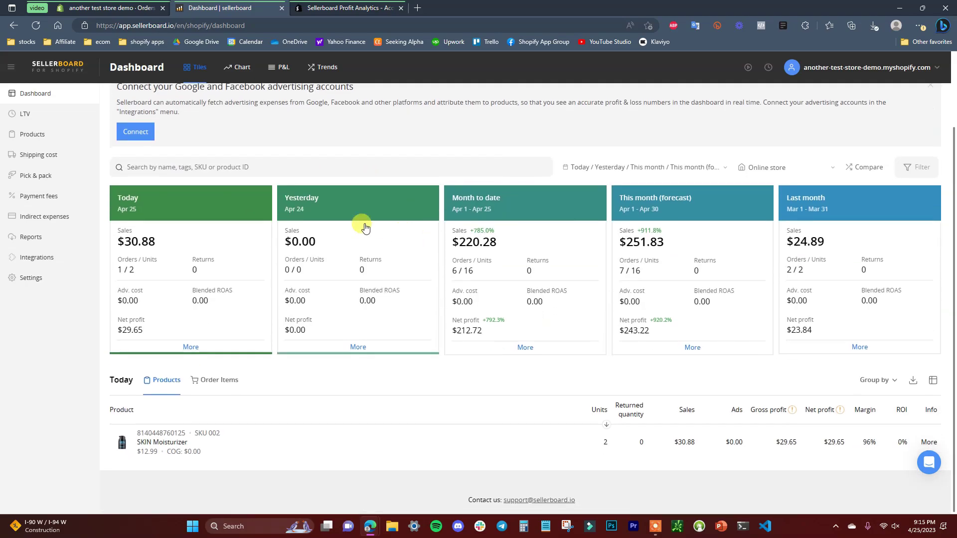
{"action": "scroll", "coordinate": [250, 209], "scroll_direction": "up", "scroll_amount": 1}
{"action": "scroll", "coordinate": [164, 205], "scroll_direction": "down", "scroll_amount": 2}
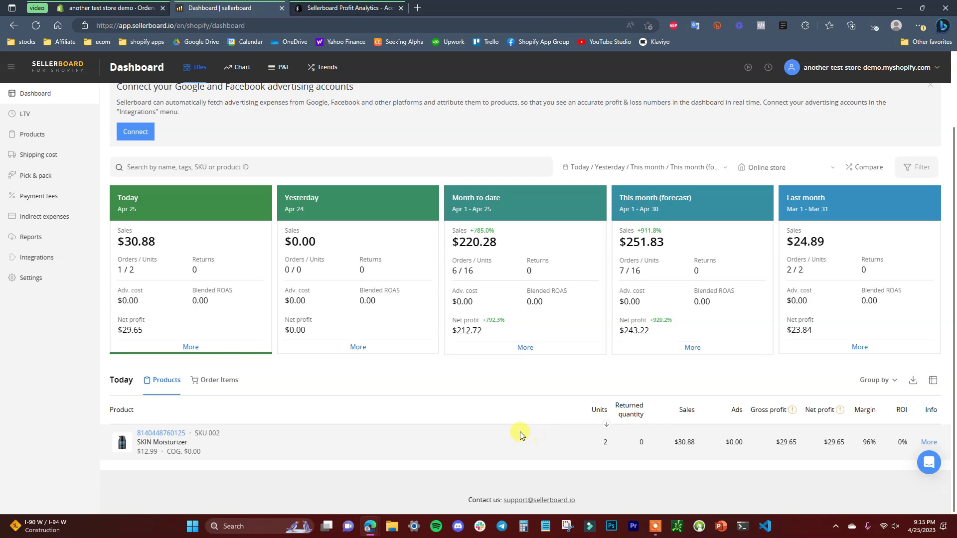
{"action": "scroll", "coordinate": [520, 432], "scroll_direction": "up", "scroll_amount": 3}
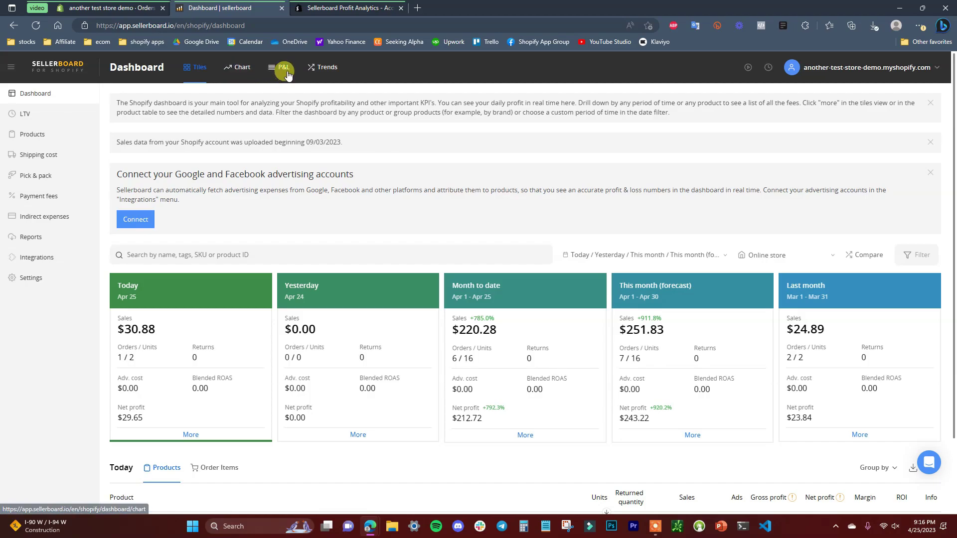
Switch the dashboard from Chart view to the monthly P&L table for the last 12 months
{"action": "left_click", "coordinate": [240, 70]}
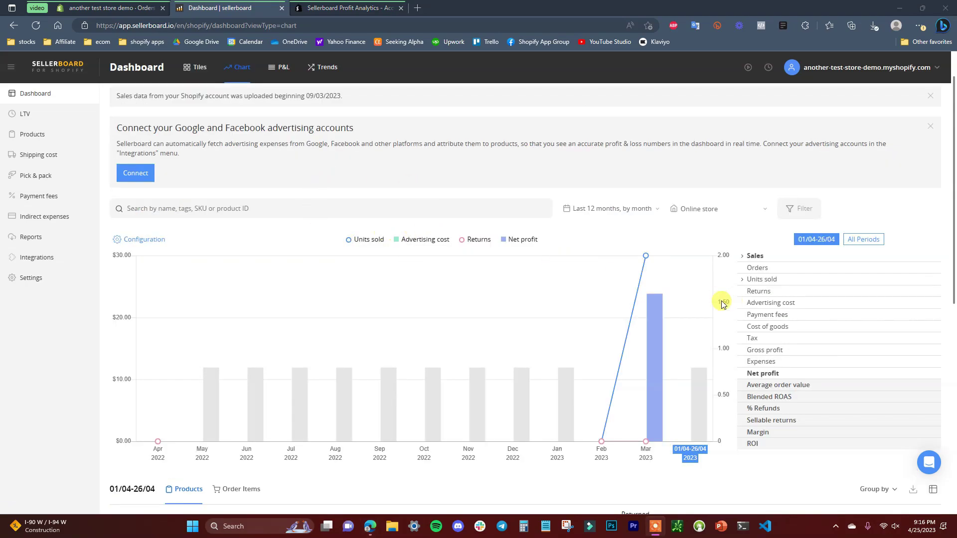
{"action": "left_click", "coordinate": [274, 70]}
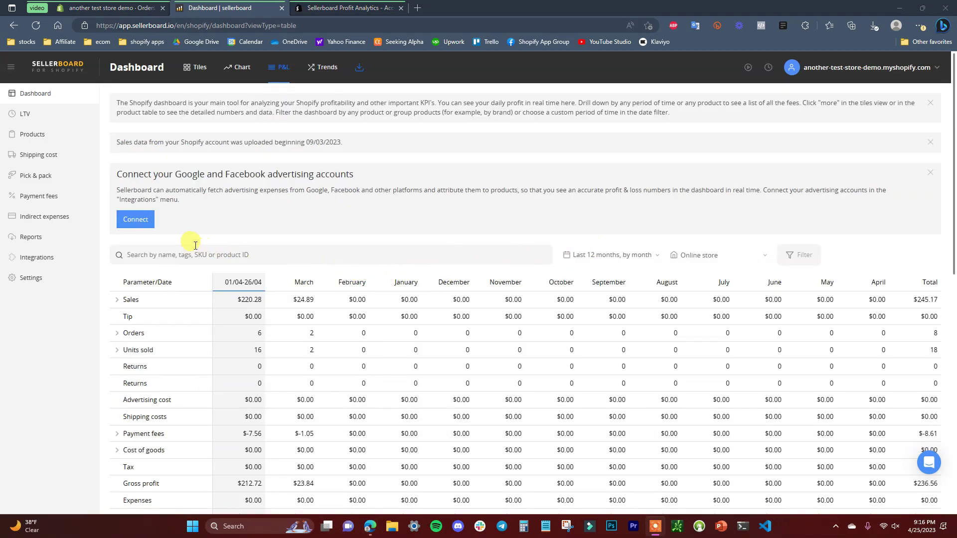
{"action": "scroll", "coordinate": [234, 257], "scroll_direction": "down", "scroll_amount": 1}
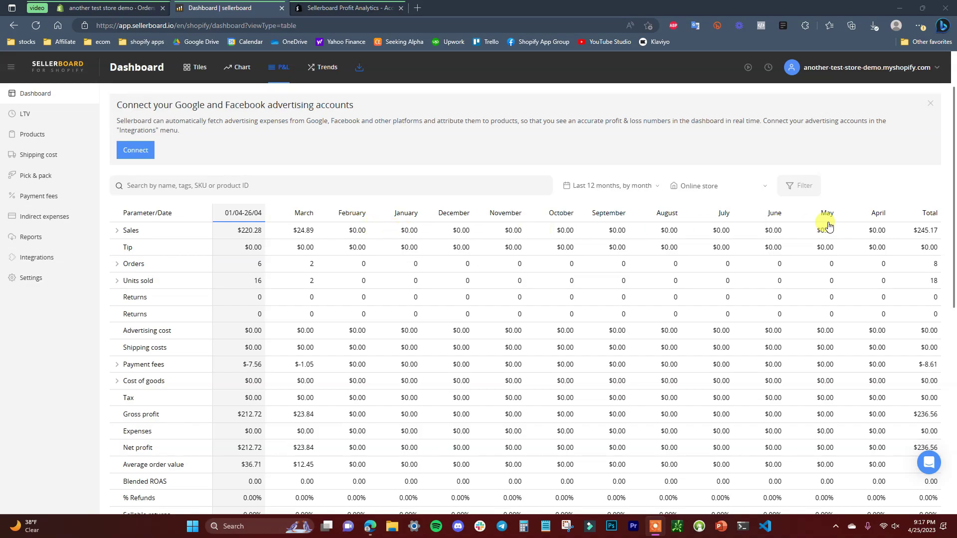
{"action": "scroll", "coordinate": [434, 293], "scroll_direction": "down", "scroll_amount": 1}
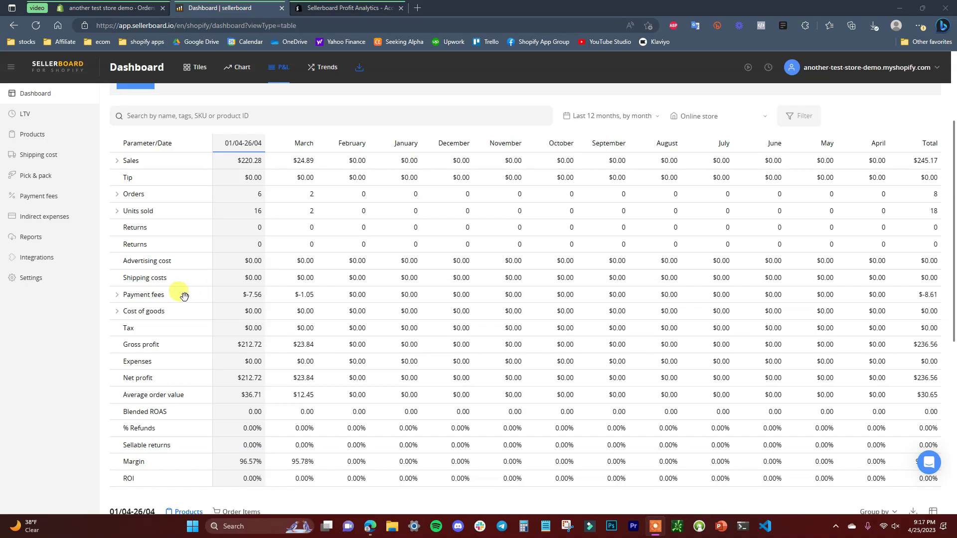
{"action": "scroll", "coordinate": [166, 256], "scroll_direction": "down", "scroll_amount": 2}
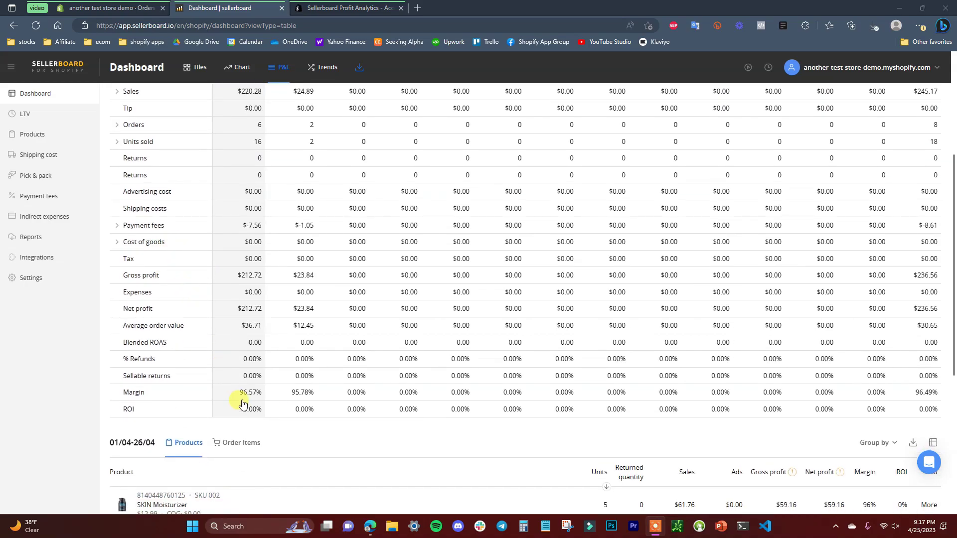
{"action": "scroll", "coordinate": [299, 393], "scroll_direction": "up", "scroll_amount": 5}
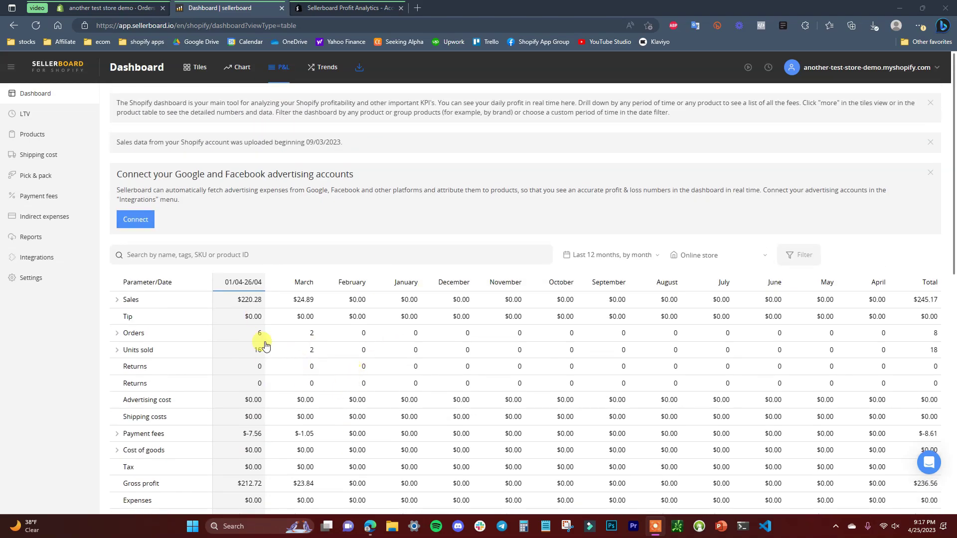
{"action": "scroll", "coordinate": [404, 324], "scroll_direction": "down", "scroll_amount": 3}
{"action": "scroll", "coordinate": [423, 301], "scroll_direction": "down", "scroll_amount": 7}
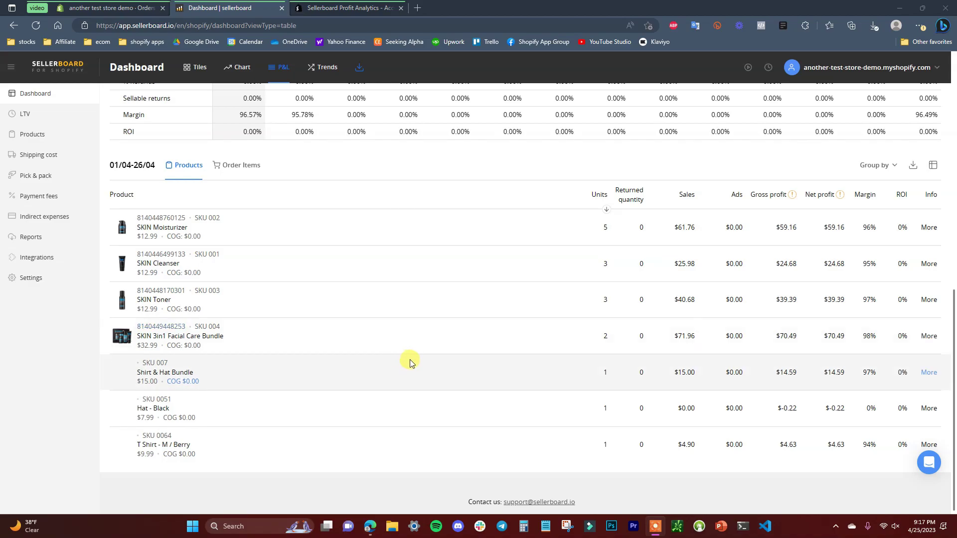
{"action": "scroll", "coordinate": [423, 349], "scroll_direction": "up", "scroll_amount": 4}
{"action": "scroll", "coordinate": [429, 336], "scroll_direction": "up", "scroll_amount": 6}
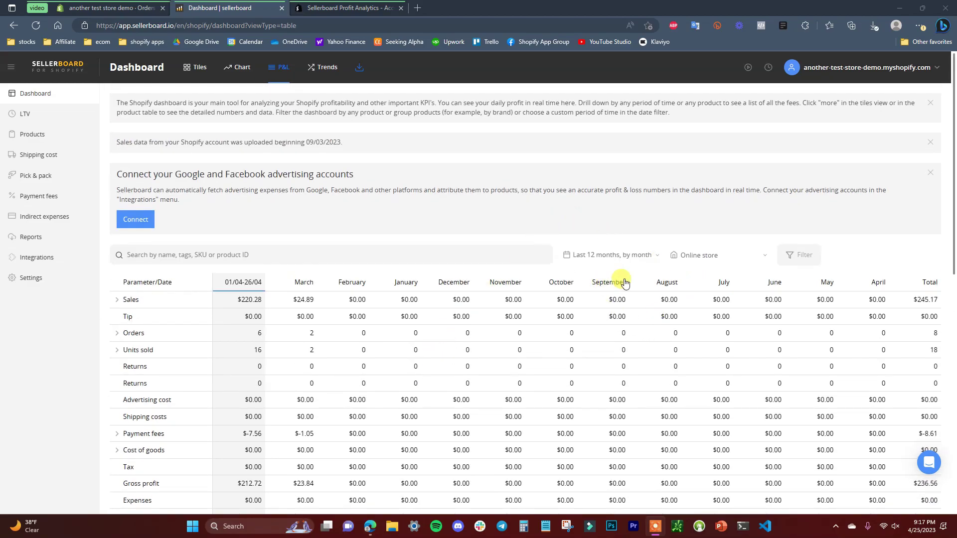
{"action": "left_click", "coordinate": [648, 254]}
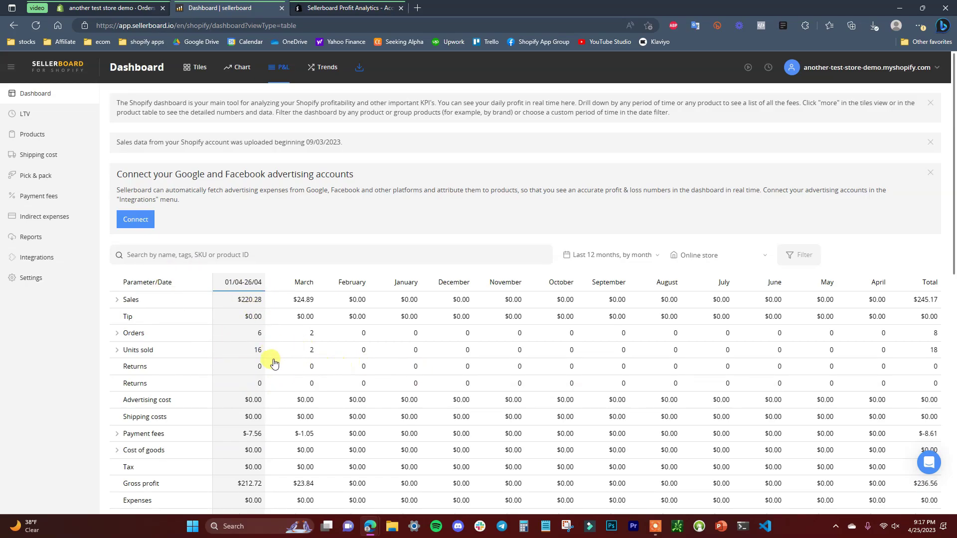
{"action": "scroll", "coordinate": [275, 361], "scroll_direction": "down", "scroll_amount": 1}
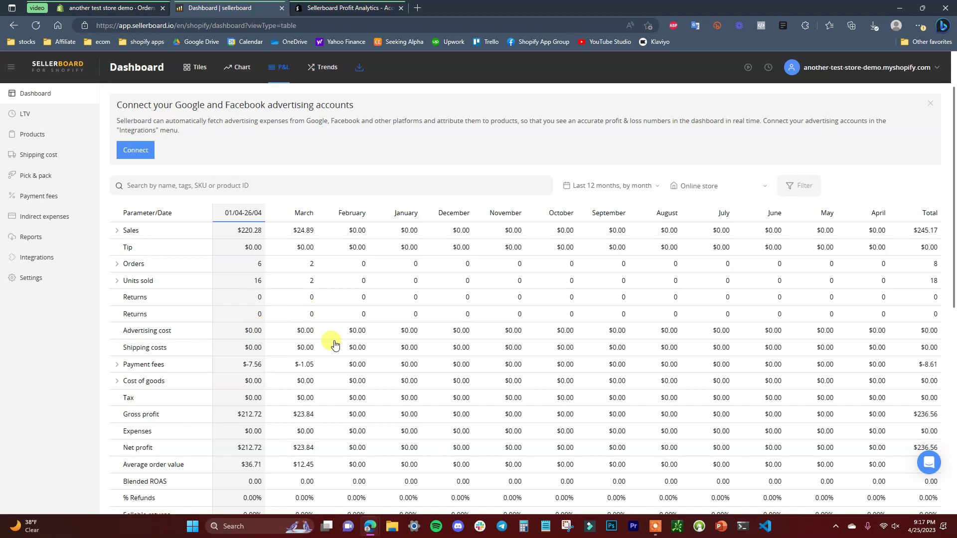
{"action": "left_click", "coordinate": [323, 67]}
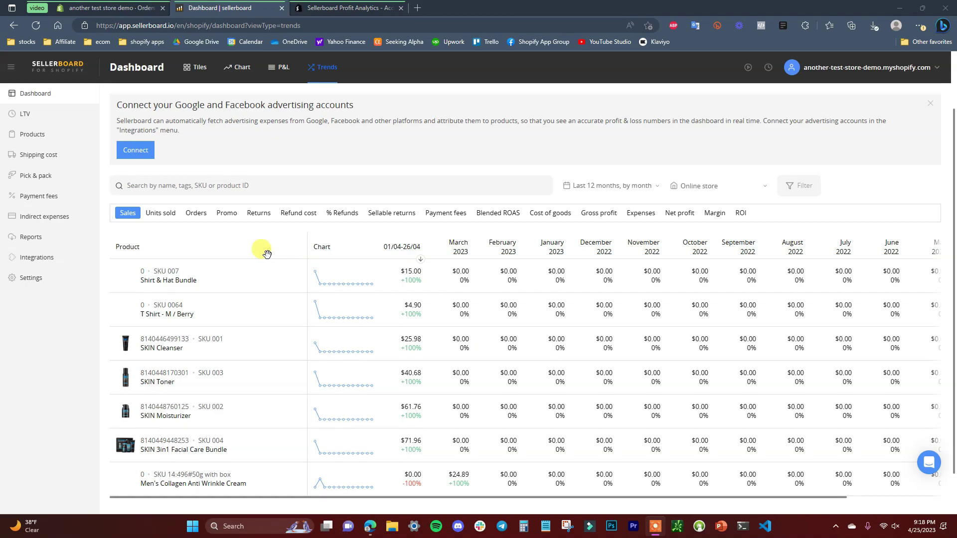
{"action": "scroll", "coordinate": [412, 345], "scroll_direction": "down", "scroll_amount": 1}
{"action": "scroll", "coordinate": [411, 344], "scroll_direction": "up", "scroll_amount": 2}
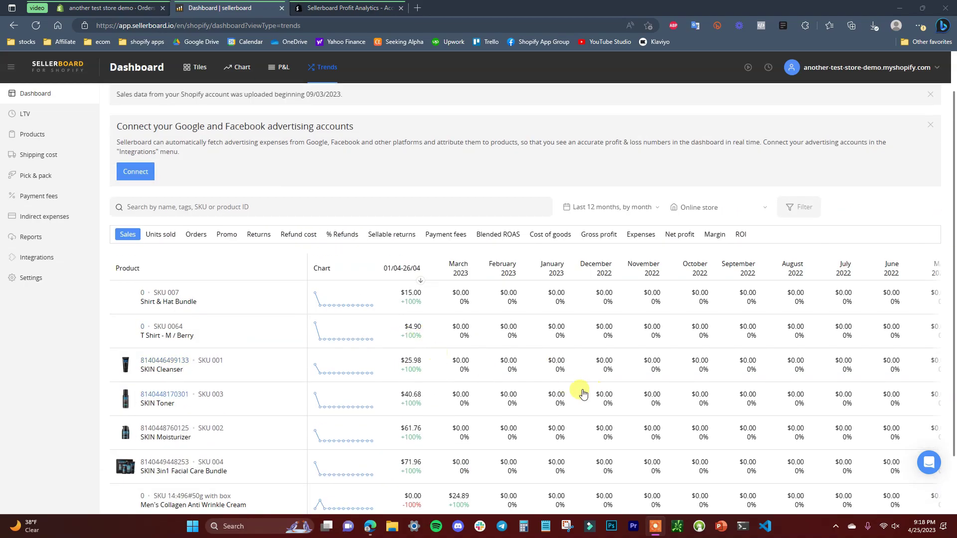
{"action": "left_click", "coordinate": [647, 210]}
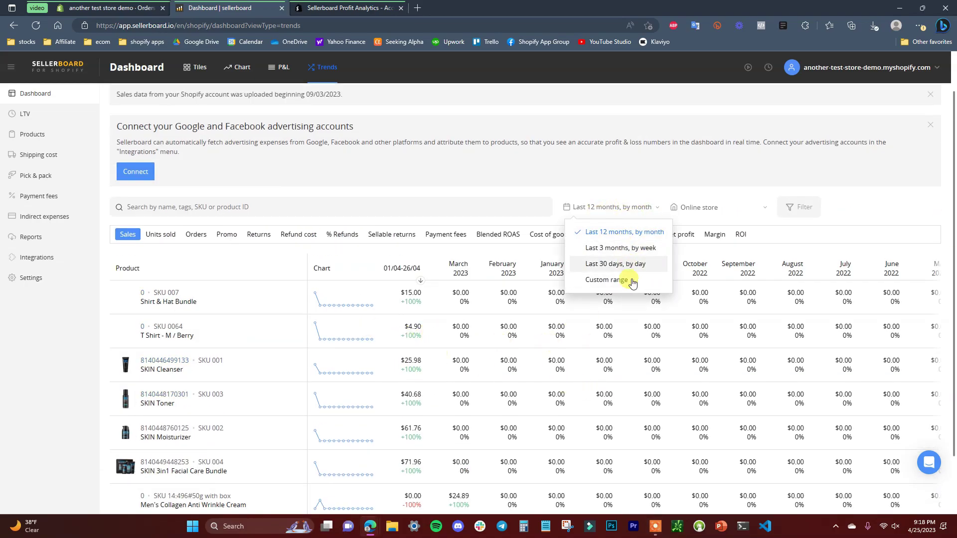
{"action": "left_click", "coordinate": [564, 193]}
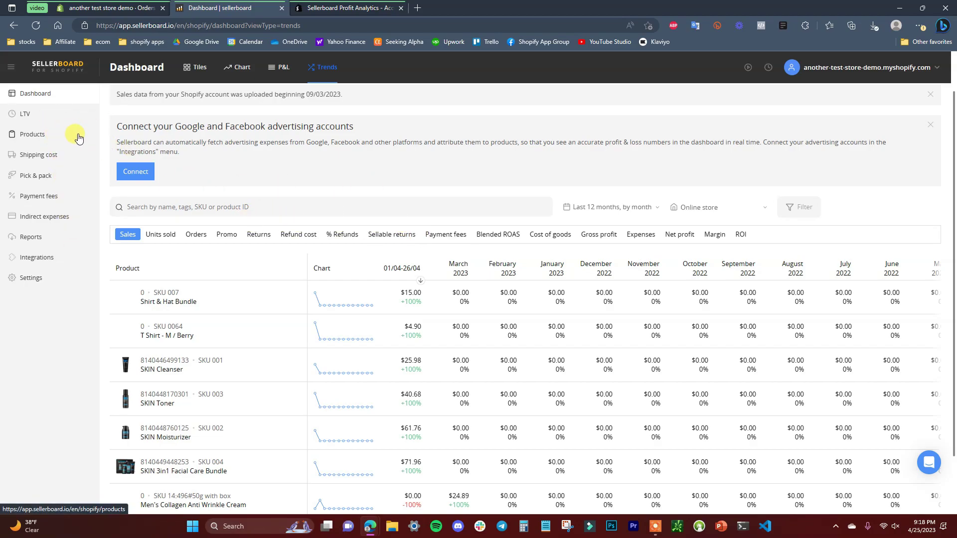
Open the LTV page and read the definitions of its 3, 6, 12 and 24-month metrics
{"action": "left_click", "coordinate": [60, 119]}
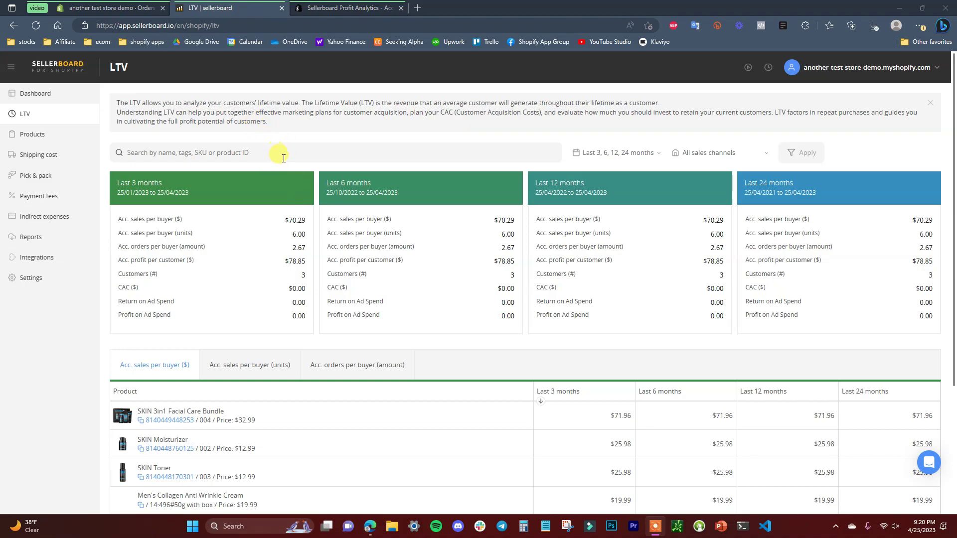
{"action": "mouse_move", "coordinate": [299, 221]}
{"action": "mouse_move", "coordinate": [232, 263]}
{"action": "mouse_move", "coordinate": [387, 321]}
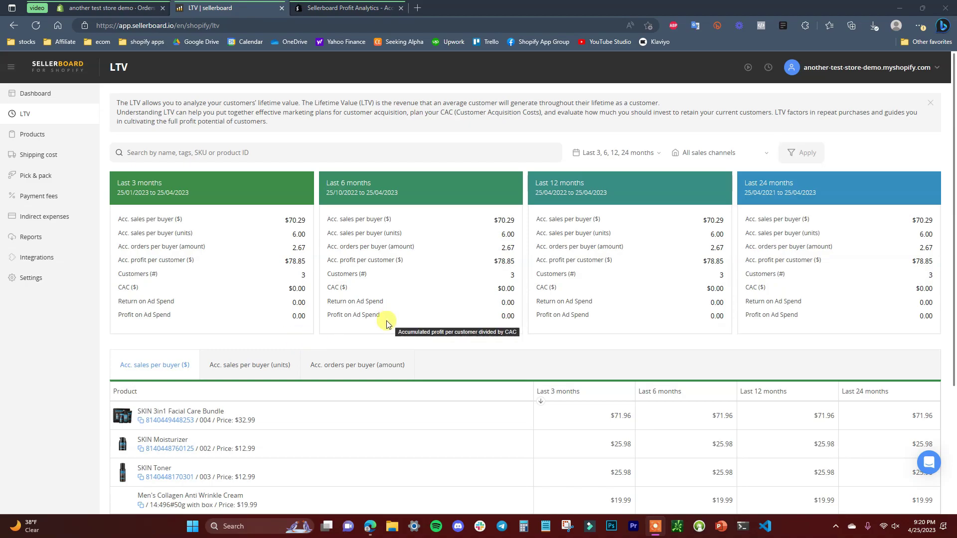
{"action": "mouse_move", "coordinate": [213, 222]}
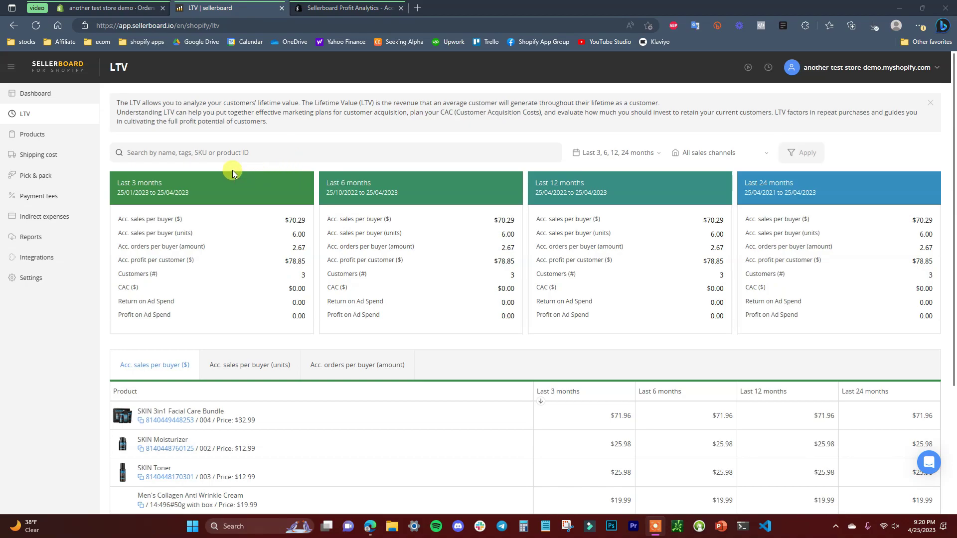
{"action": "left_click", "coordinate": [36, 142]}
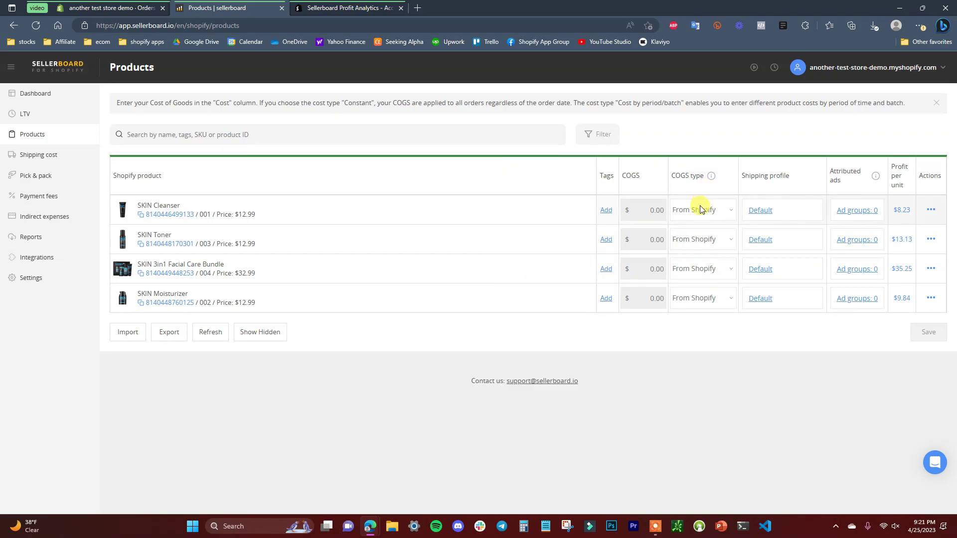
Keep SKIN Cleanser's COGS type as From Shopify and open the Default shipping profile
{"action": "left_click", "coordinate": [720, 215]}
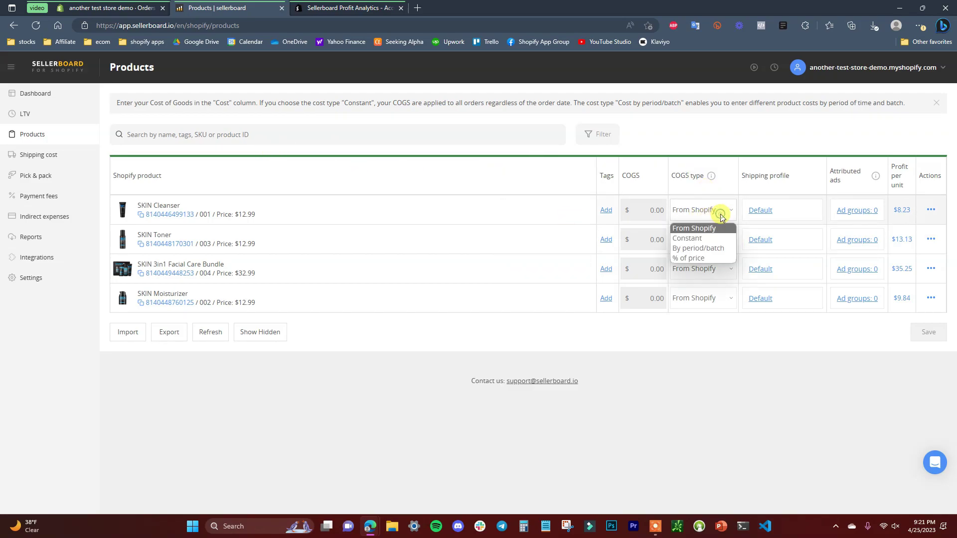
{"action": "left_click", "coordinate": [662, 325]}
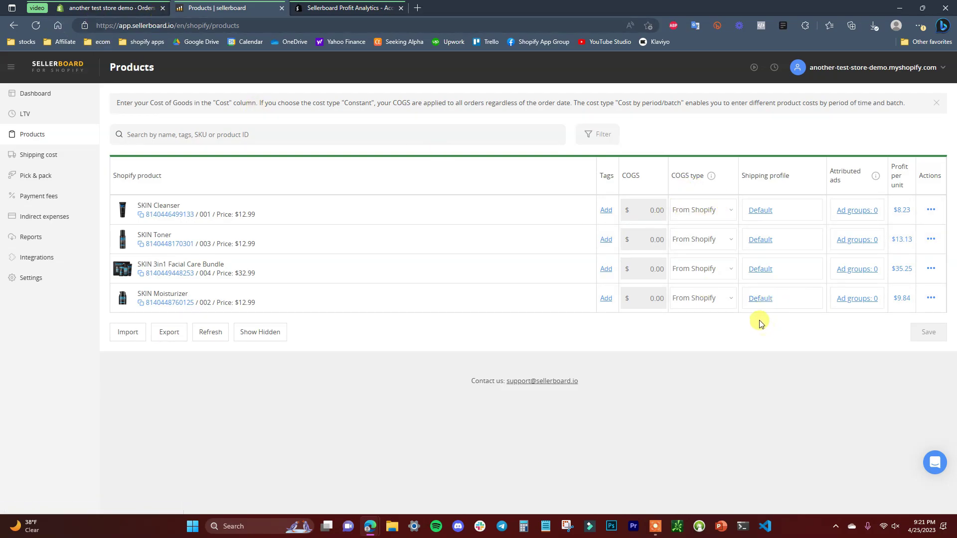
{"action": "mouse_move", "coordinate": [711, 175]}
{"action": "left_click", "coordinate": [48, 155]}
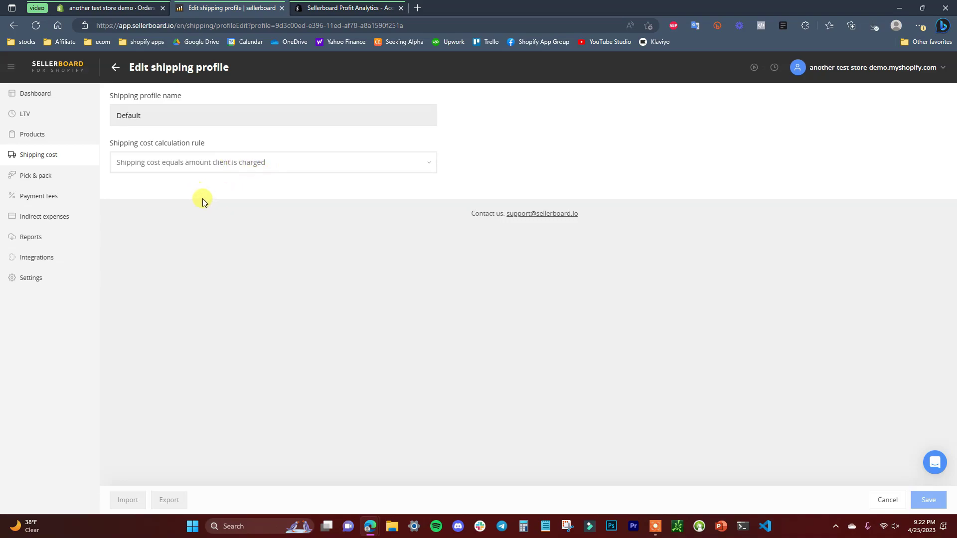
Go back to the Shipping cost list, which shows only the Default profile
{"action": "left_click", "coordinate": [117, 72]}
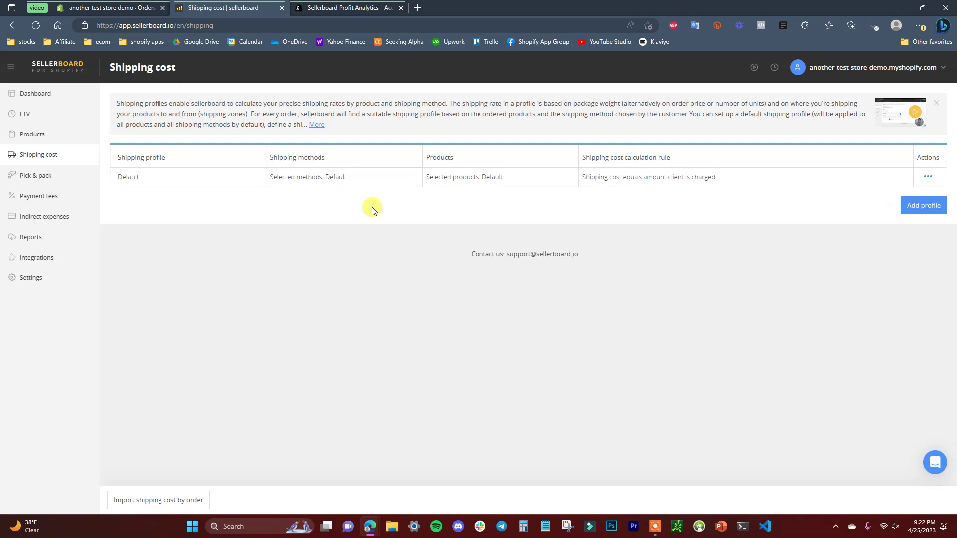
Add a shipping profile named 'free ship' covering all products and choose its shipping methods
{"action": "left_click", "coordinate": [925, 206]}
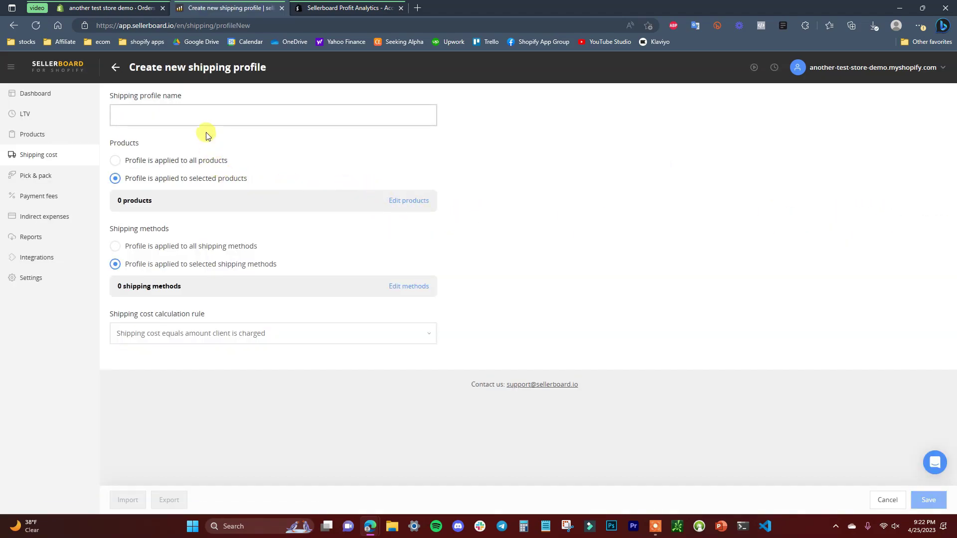
{"action": "type", "text": "free ship"}
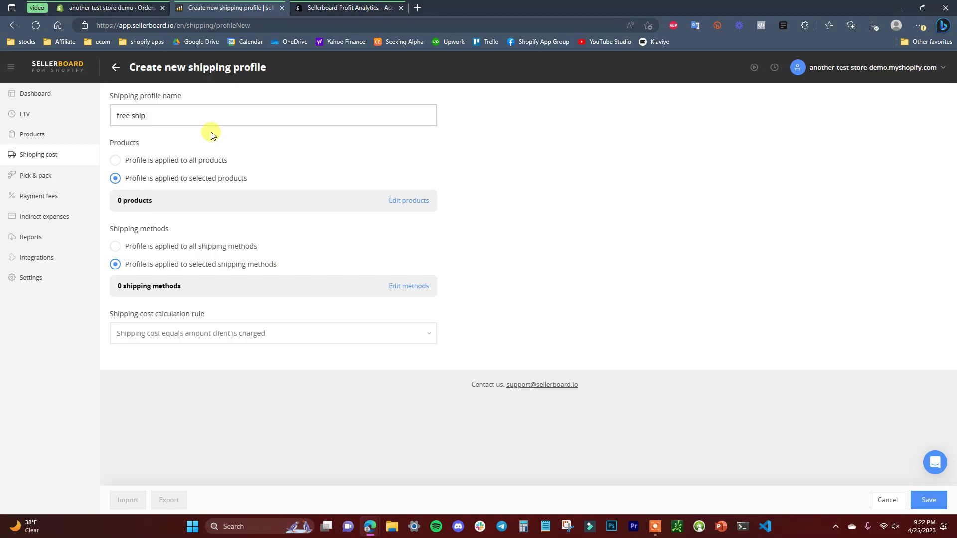
{"action": "left_click", "coordinate": [115, 161]}
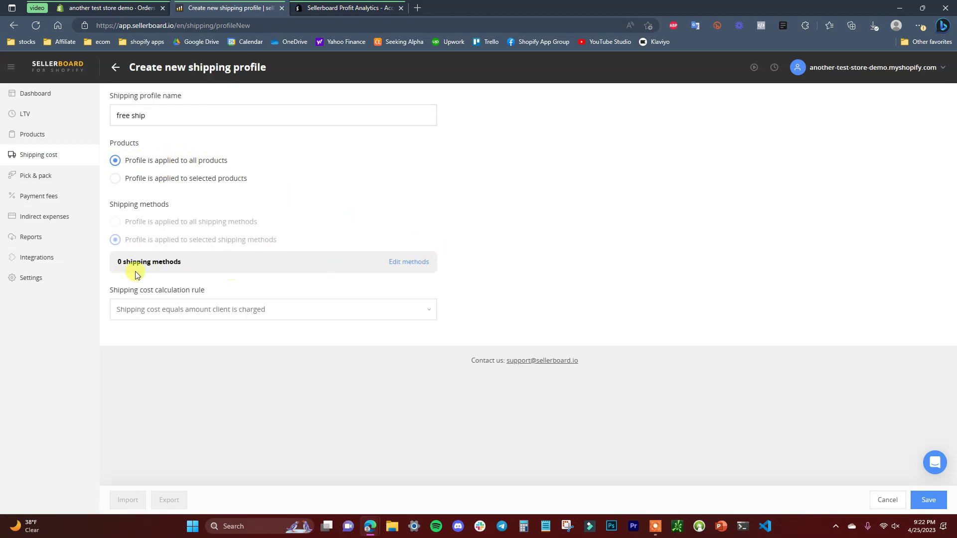
{"action": "left_click", "coordinate": [418, 261]}
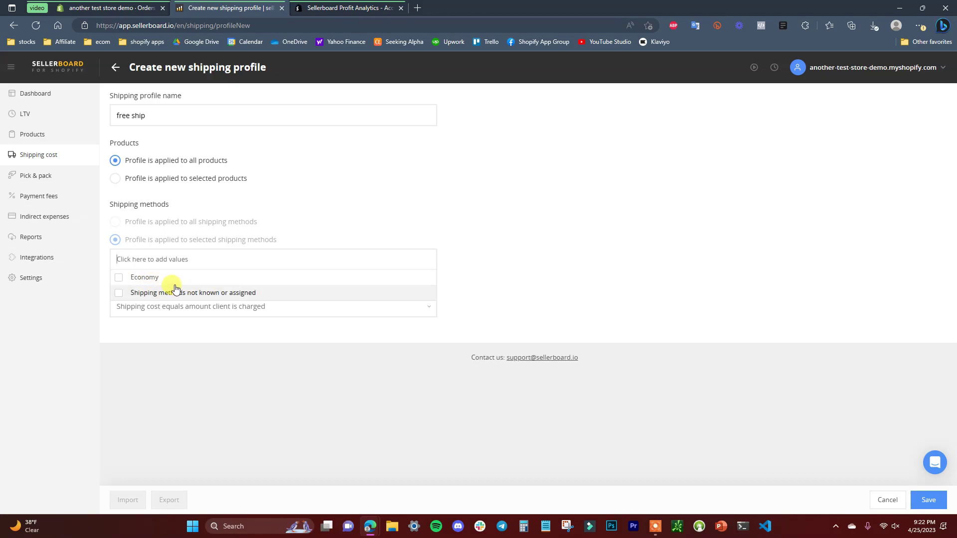
Base the profile's shipping cost on package weight in lbs, keeping $ as currency
{"action": "left_click", "coordinate": [399, 305]}
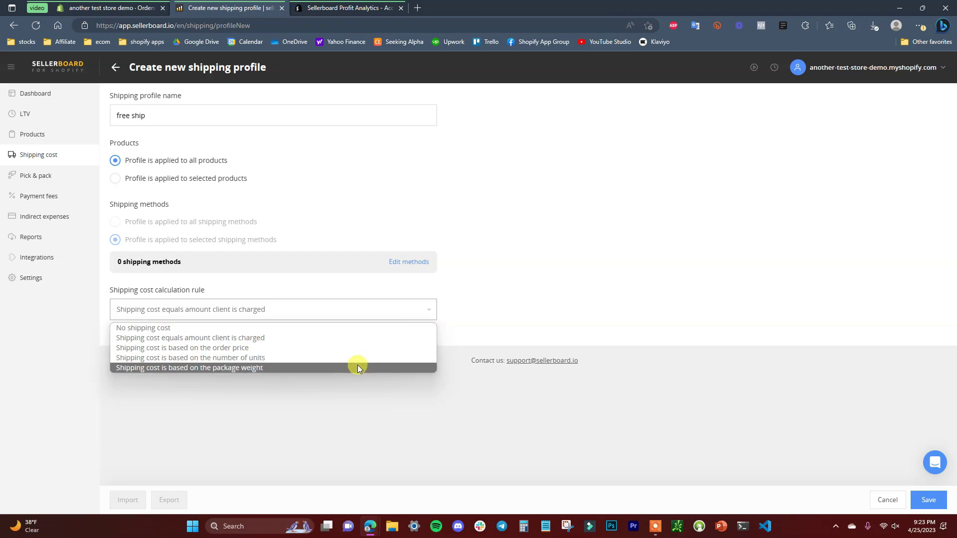
{"action": "left_click", "coordinate": [357, 368]}
{"action": "scroll", "coordinate": [387, 371], "scroll_direction": "down", "scroll_amount": 1}
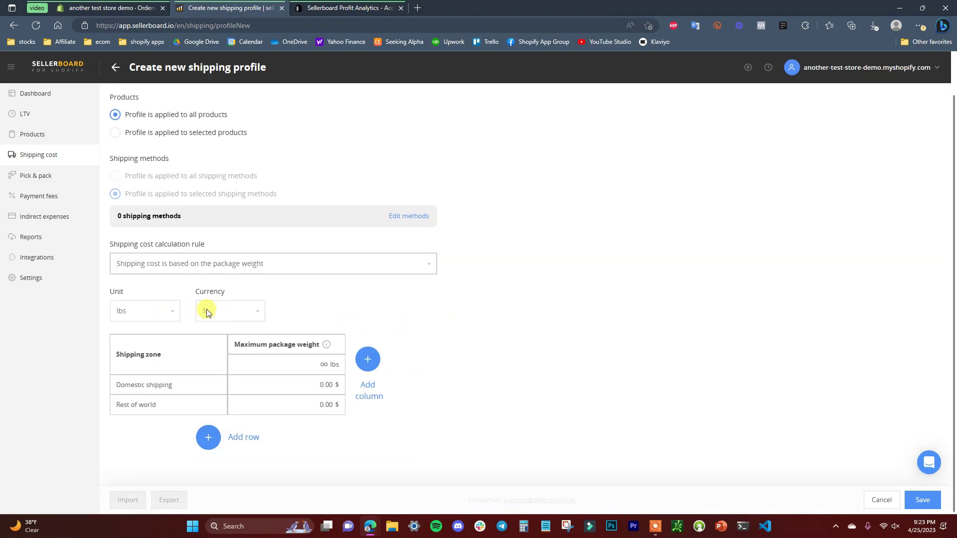
{"action": "left_click", "coordinate": [253, 319]}
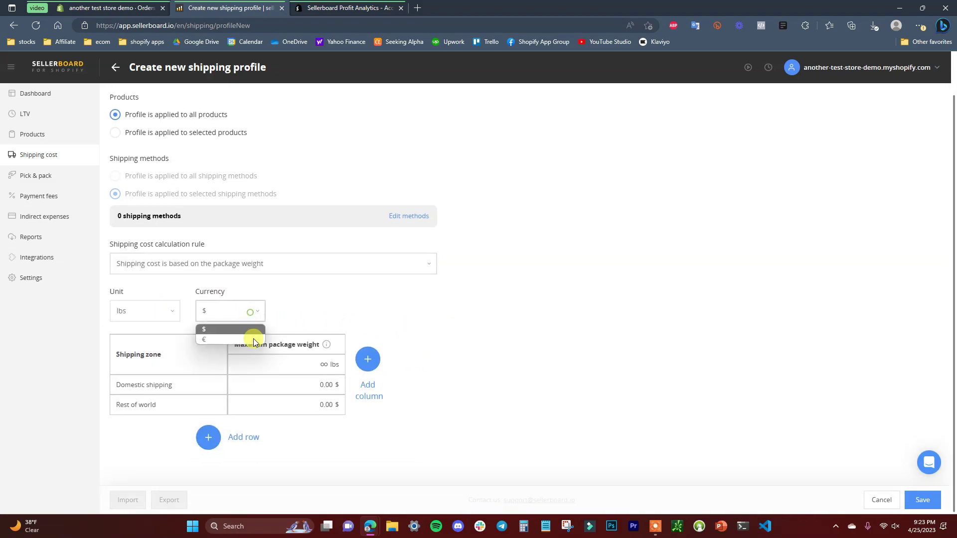
{"action": "left_click", "coordinate": [327, 314]}
{"action": "scroll", "coordinate": [436, 407], "scroll_direction": "up", "scroll_amount": 1}
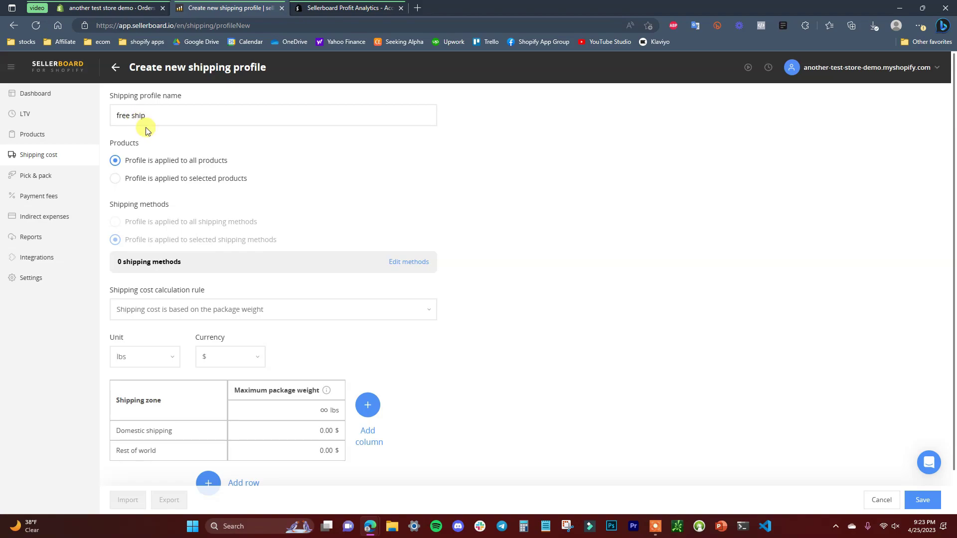
{"action": "left_click", "coordinate": [47, 181]}
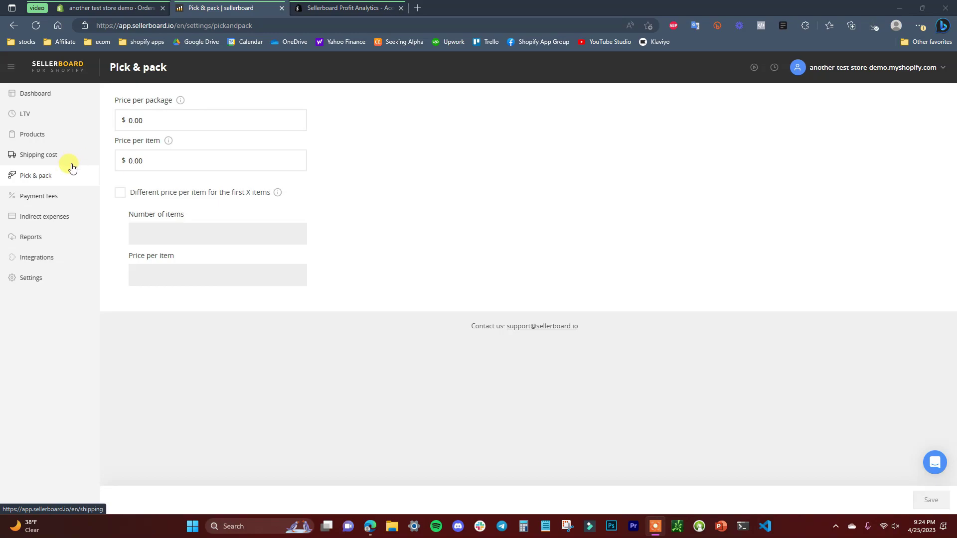
Review Pick & pack's $0.00 package and item prices, then go to Payment fees
{"action": "left_click", "coordinate": [55, 202]}
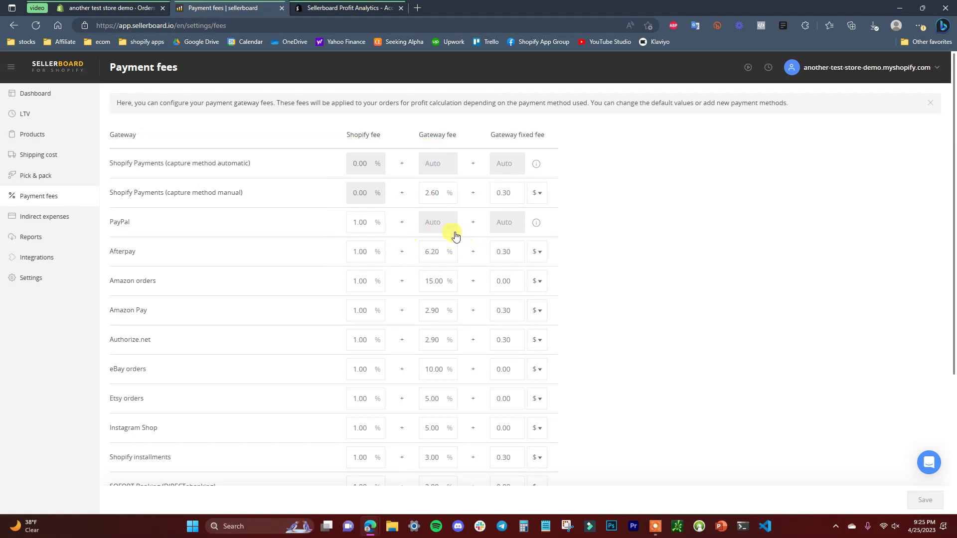
Review the gateway fees table, e.g. Amazon at 1.00% Shopify fee plus 15.00% gateway fee
{"action": "scroll", "coordinate": [449, 234], "scroll_direction": "down", "scroll_amount": 1}
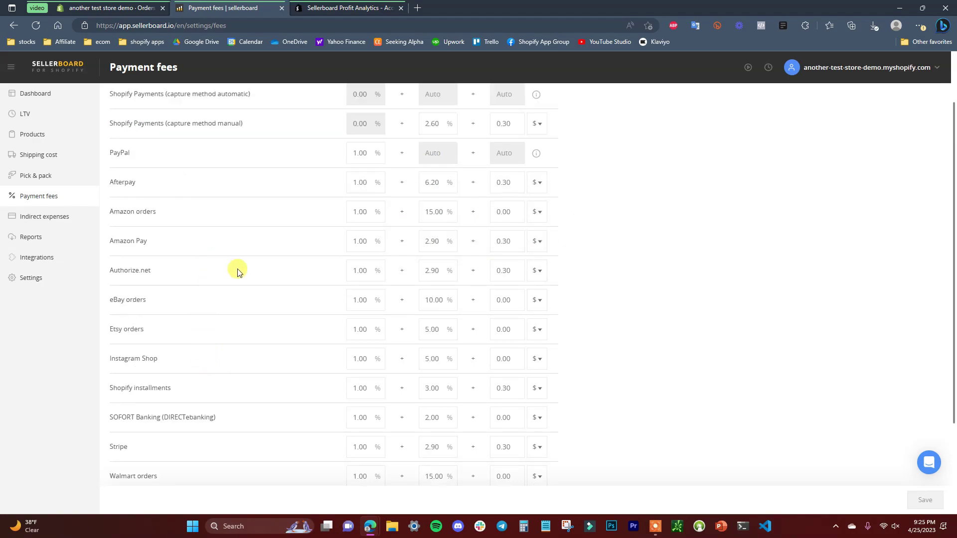
{"action": "scroll", "coordinate": [379, 356], "scroll_direction": "up", "scroll_amount": 1}
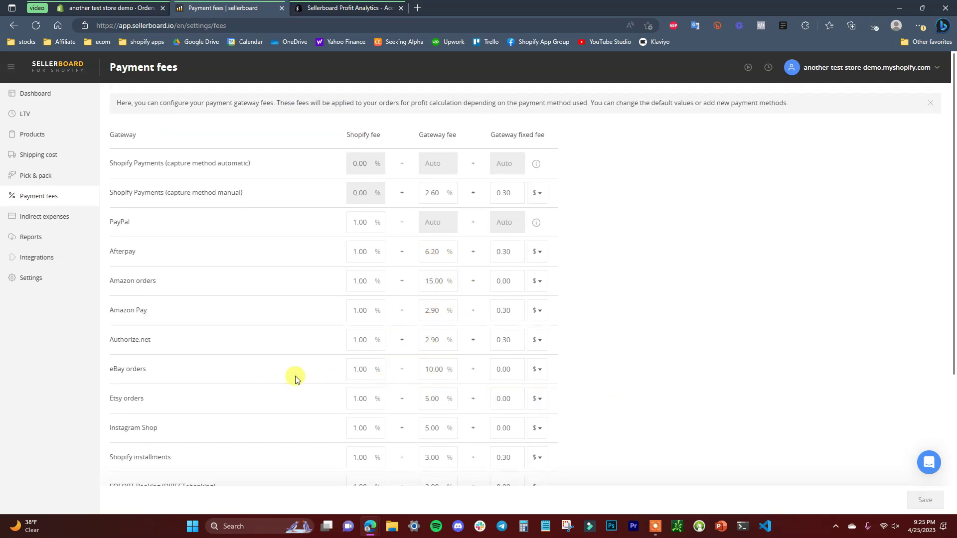
{"action": "scroll", "coordinate": [288, 371], "scroll_direction": "down", "scroll_amount": 3}
{"action": "scroll", "coordinate": [222, 412], "scroll_direction": "up", "scroll_amount": 3}
{"action": "mouse_move", "coordinate": [424, 233]}
On Indirect expenses, create a Quickbooks expense of 50 recurring Monthly and save it
{"action": "left_click", "coordinate": [59, 218]}
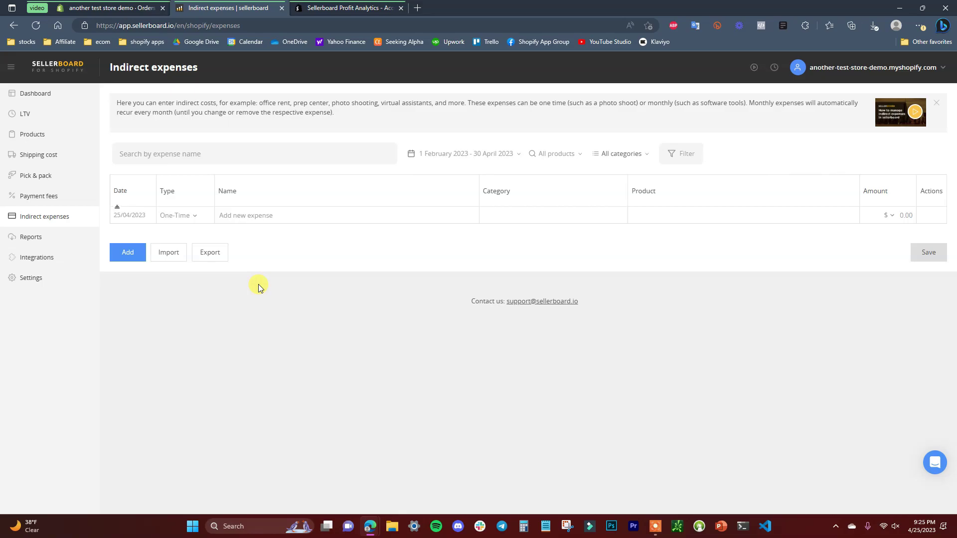
{"action": "left_click", "coordinate": [130, 253]}
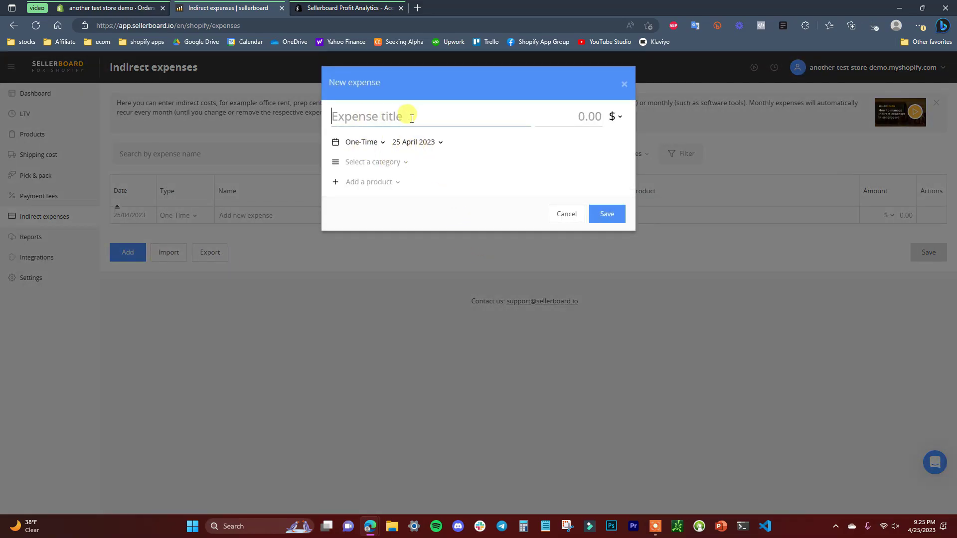
{"action": "type", "text": "Quickbooks"}
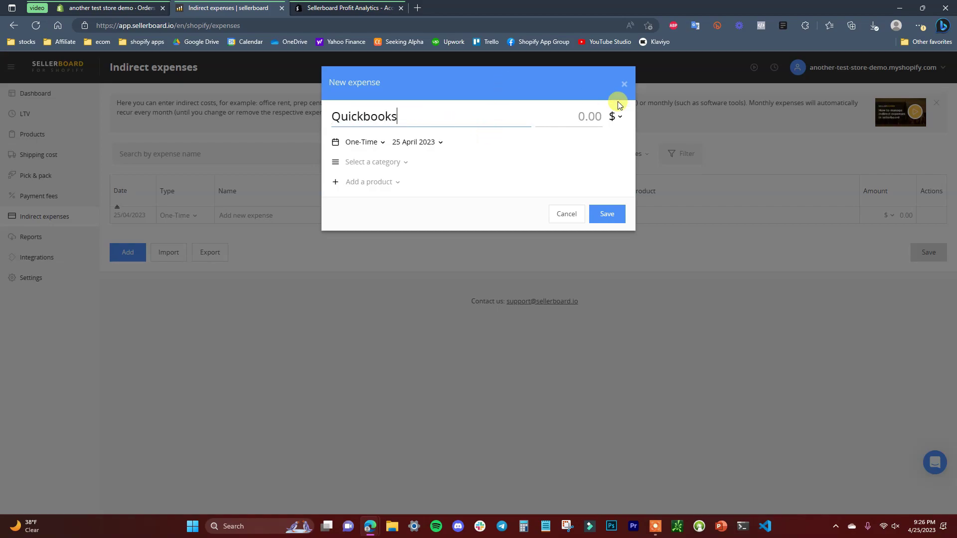
{"action": "left_click", "coordinate": [591, 117]}
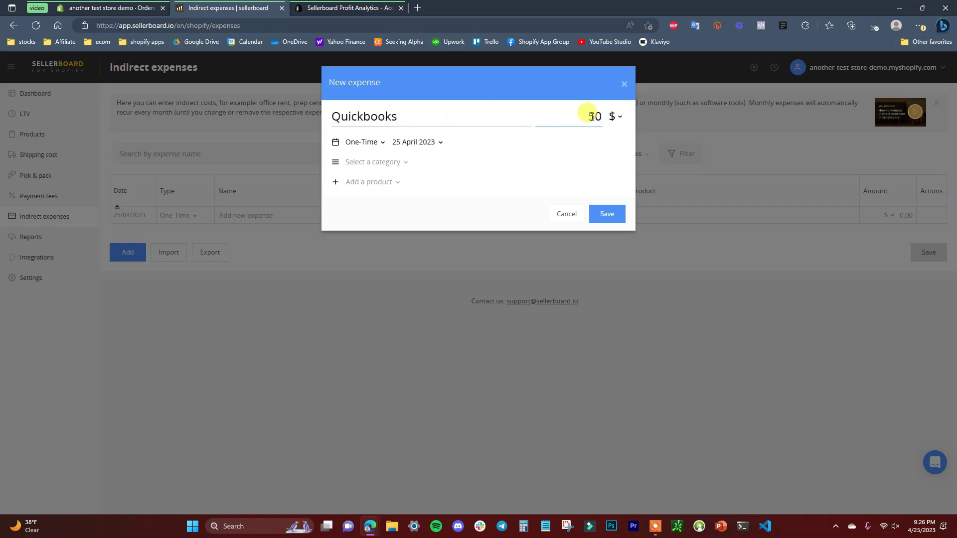
{"action": "left_click", "coordinate": [371, 143]}
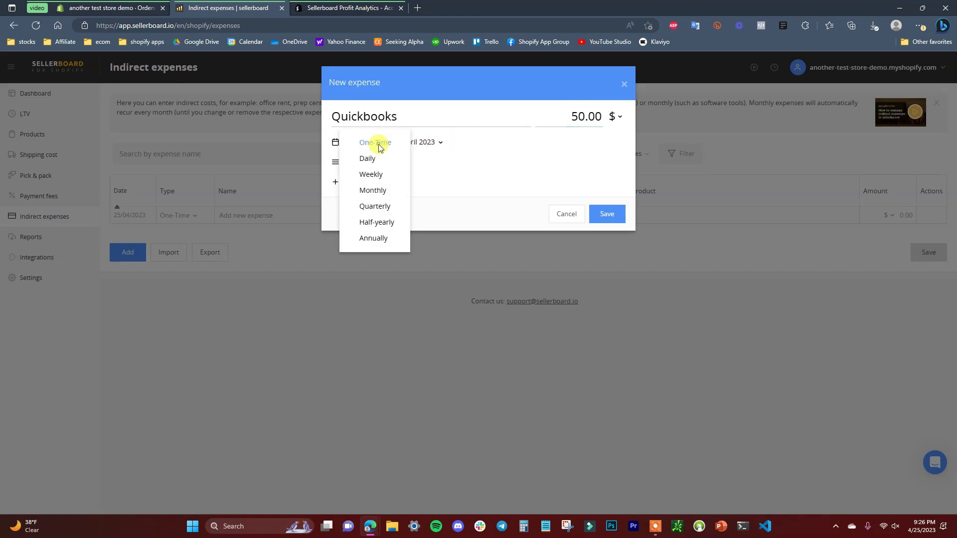
{"action": "left_click", "coordinate": [386, 193]}
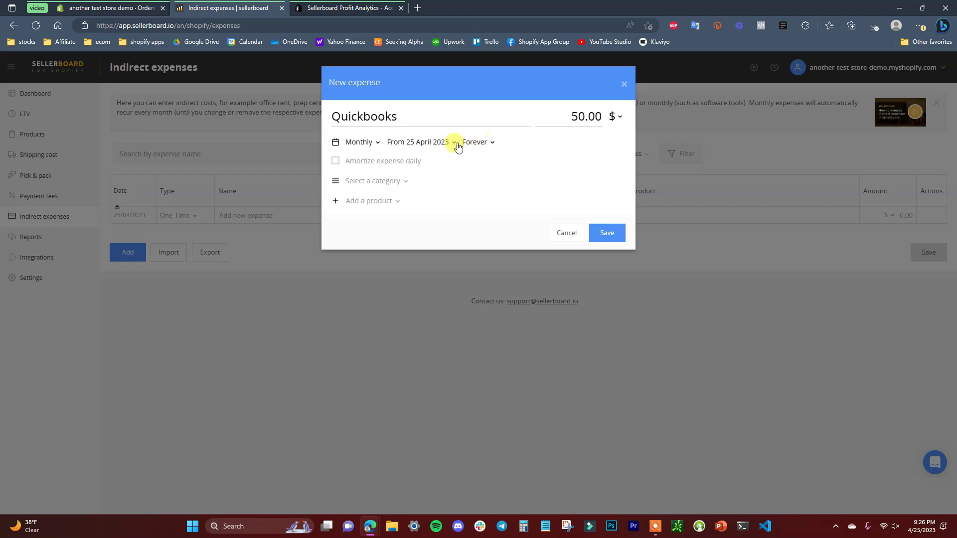
{"action": "left_click", "coordinate": [615, 231]}
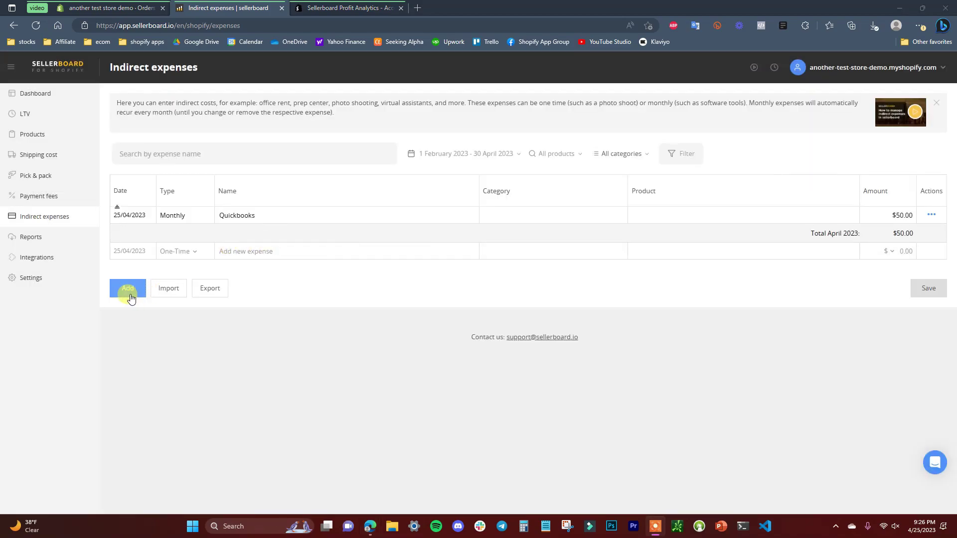
Add a Supplies expense of 150 under the Office category and save it
{"action": "left_click", "coordinate": [128, 290]}
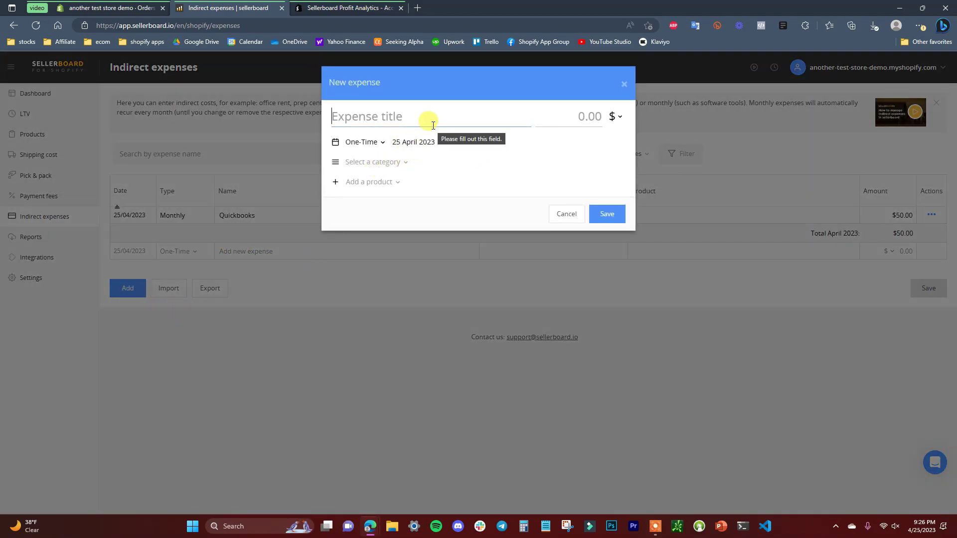
{"action": "type", "text": "Supplies"}
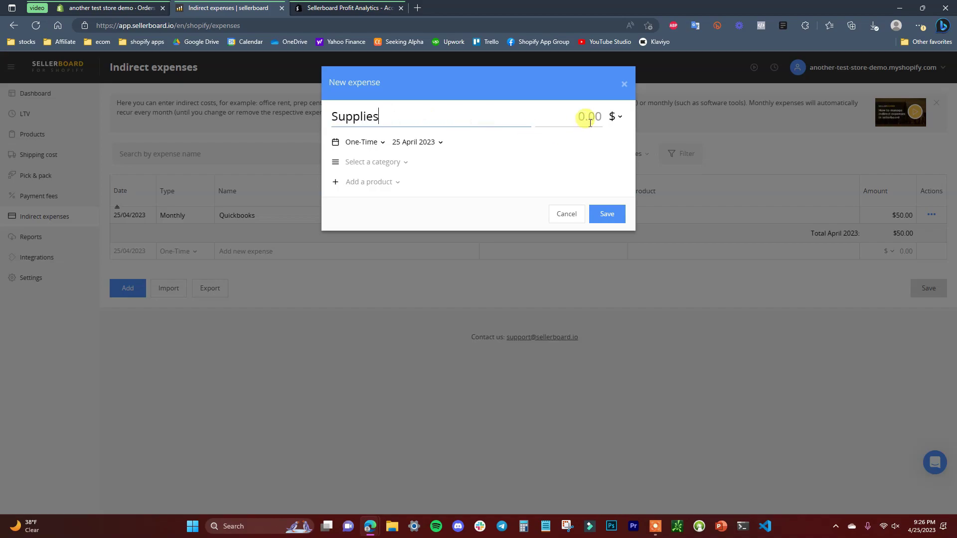
{"action": "left_click", "coordinate": [590, 117]}
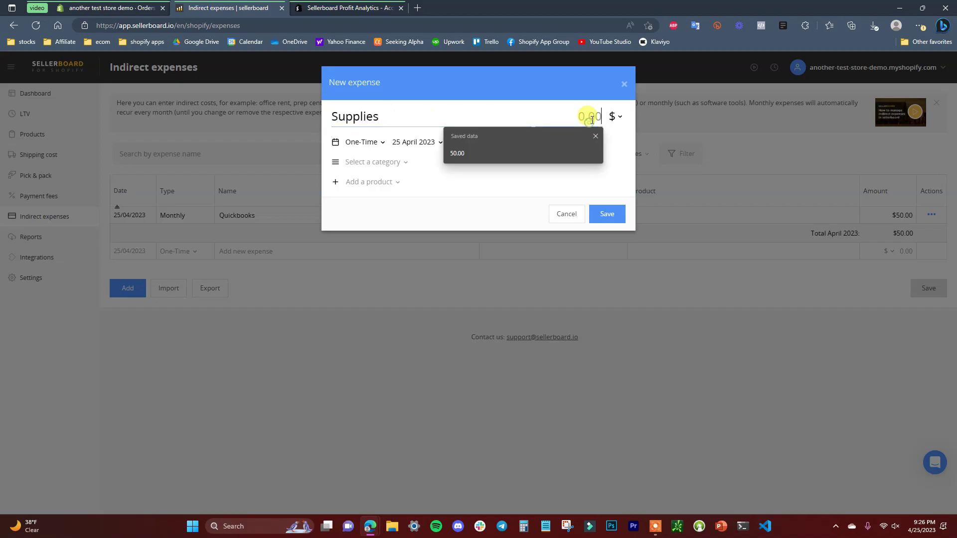
{"action": "type", "text": "150"}
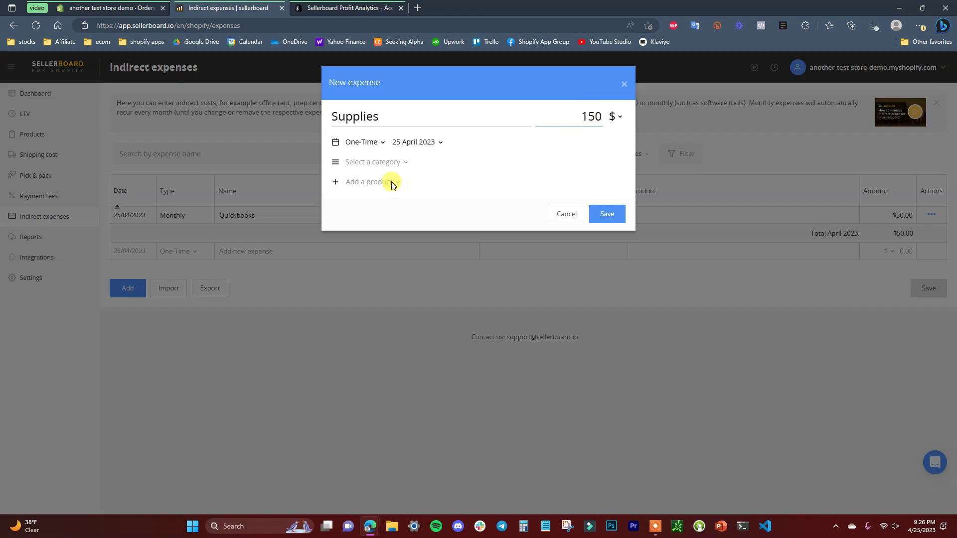
{"action": "left_click", "coordinate": [396, 162]}
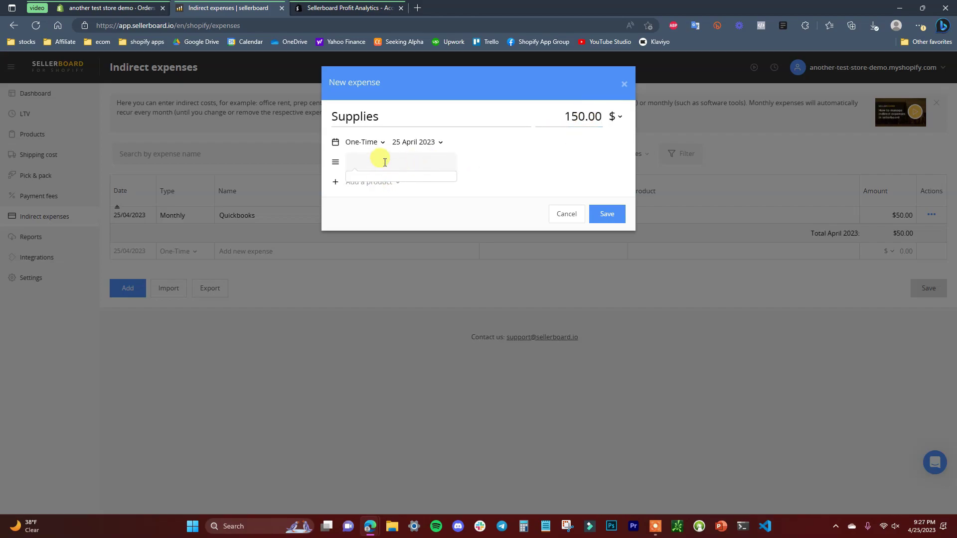
{"action": "type", "text": "Orff"}
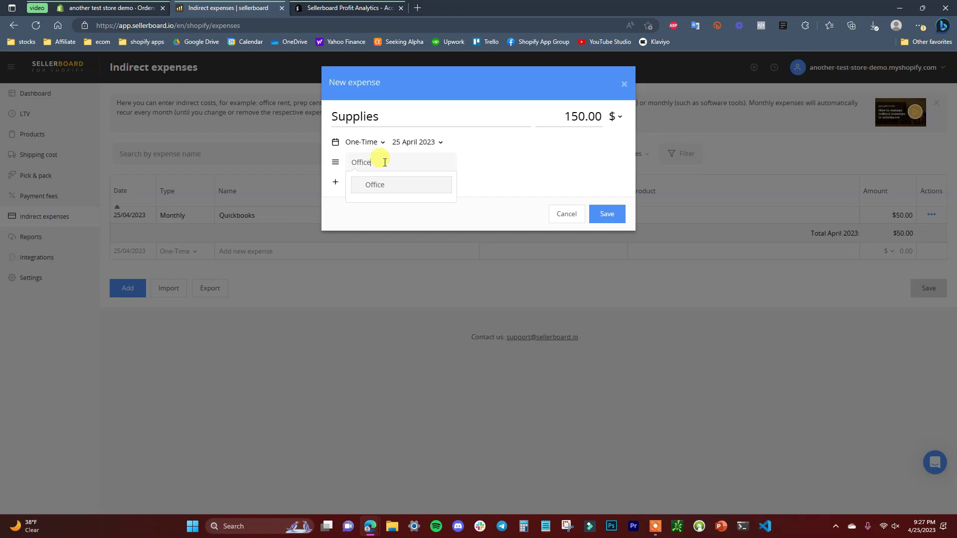
{"action": "left_click", "coordinate": [385, 184]}
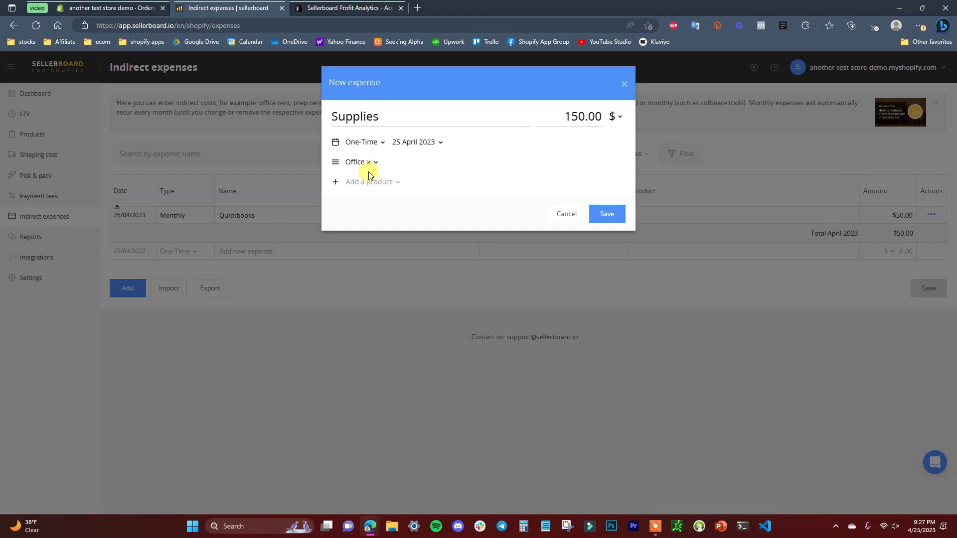
{"action": "left_click", "coordinate": [604, 210]}
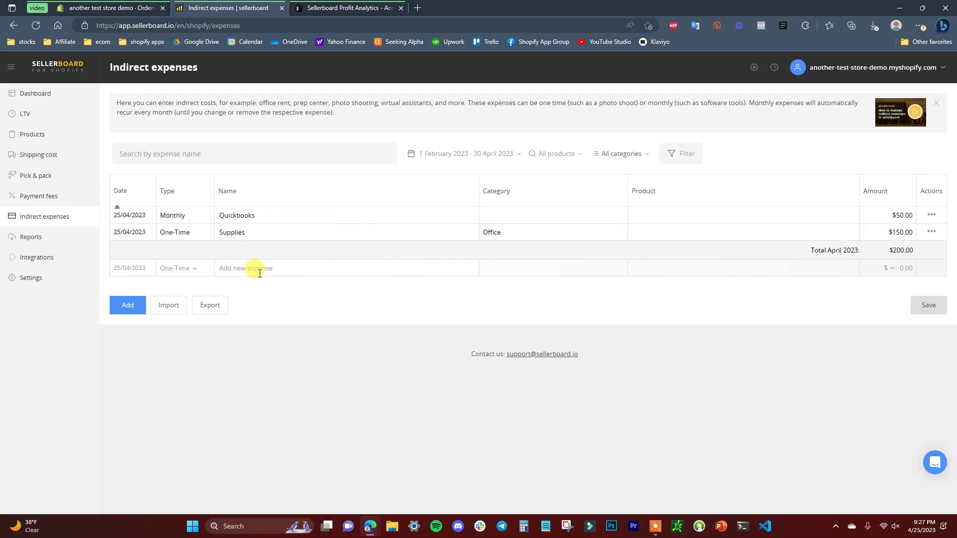
Apply a report period range on the Reports page, then go to Integrations
{"action": "left_click", "coordinate": [55, 240]}
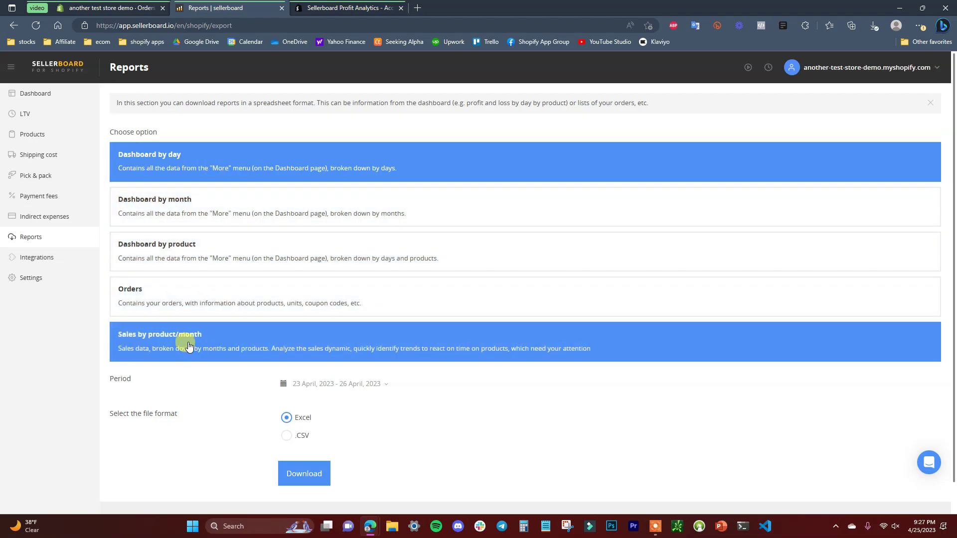
{"action": "left_click", "coordinate": [386, 384]}
{"action": "scroll", "coordinate": [424, 394], "scroll_direction": "down", "scroll_amount": 1}
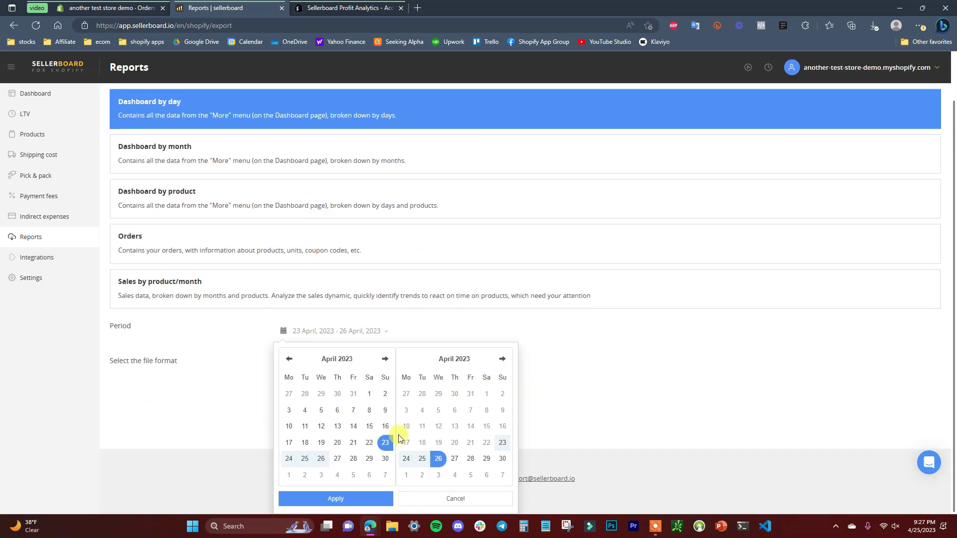
{"action": "left_click", "coordinate": [385, 493]}
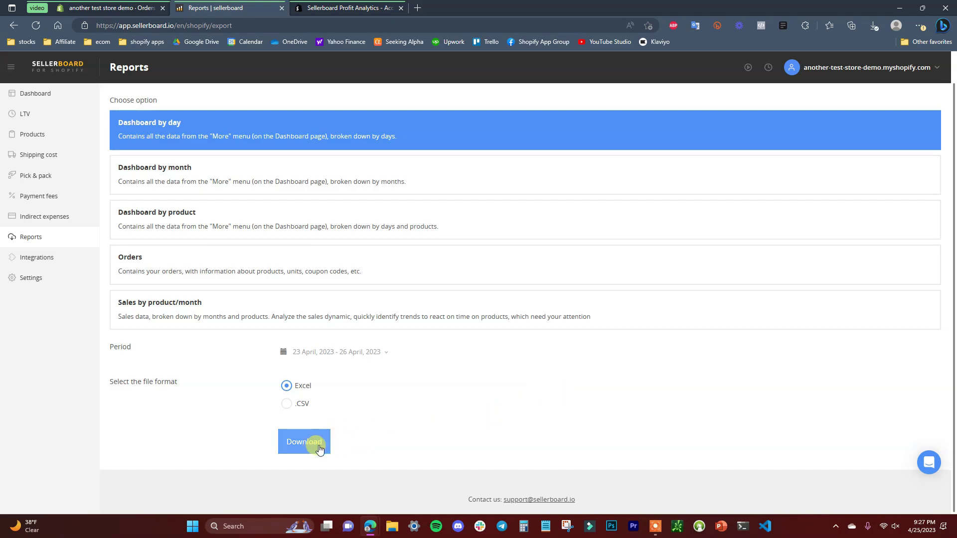
{"action": "scroll", "coordinate": [349, 439], "scroll_direction": "up", "scroll_amount": 1}
{"action": "scroll", "coordinate": [328, 448], "scroll_direction": "down", "scroll_amount": 1}
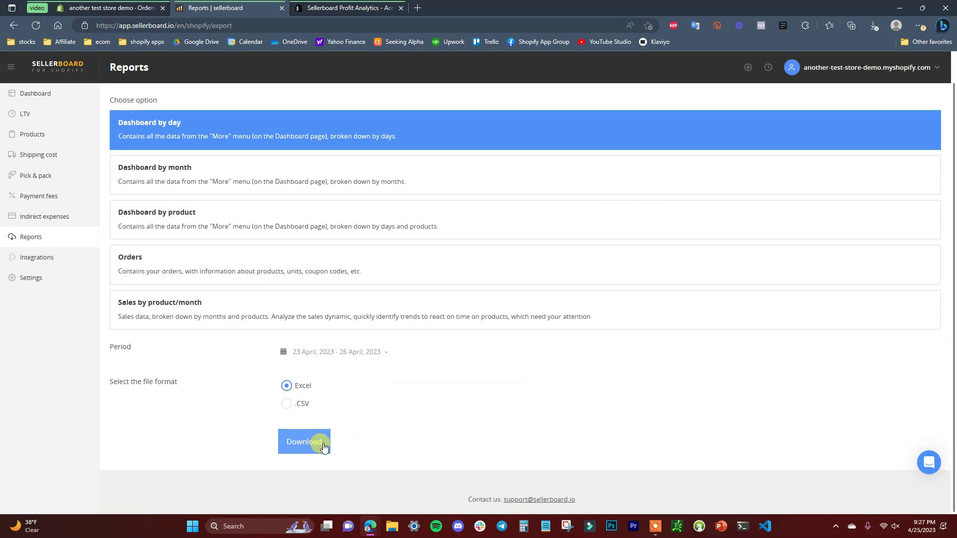
{"action": "scroll", "coordinate": [330, 421], "scroll_direction": "up", "scroll_amount": 1}
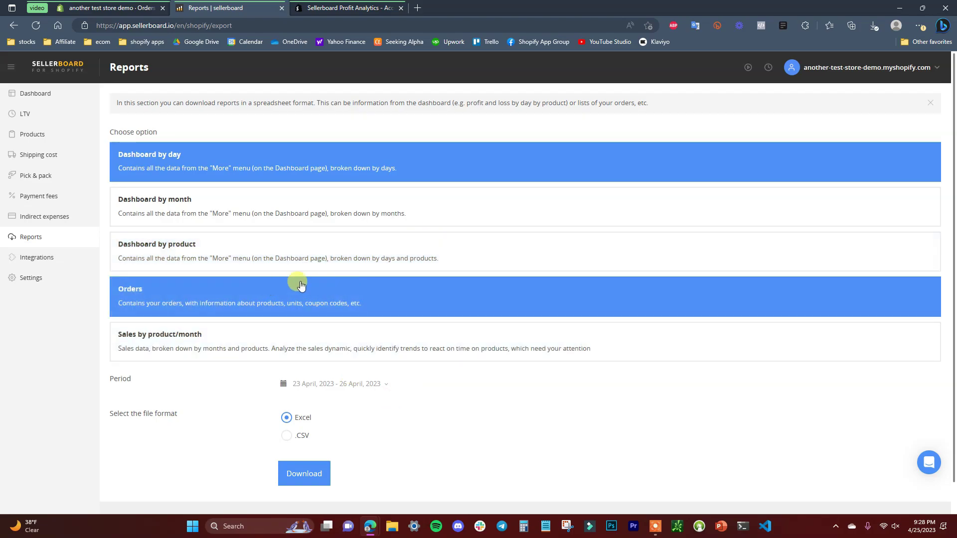
{"action": "left_click", "coordinate": [45, 256]}
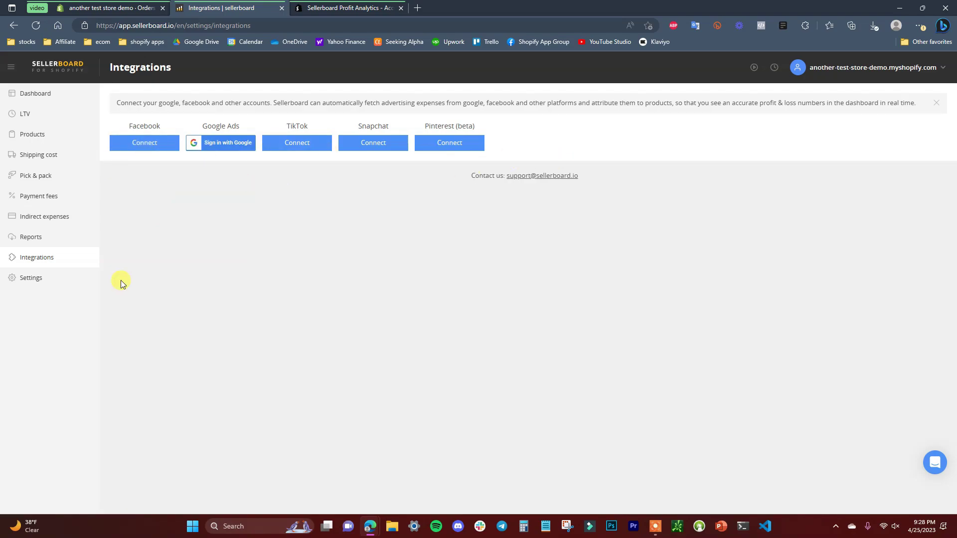
Browse the profit calculation settings, return to the Dashboard, then go back to the App Store listing
{"action": "left_click", "coordinate": [31, 278]}
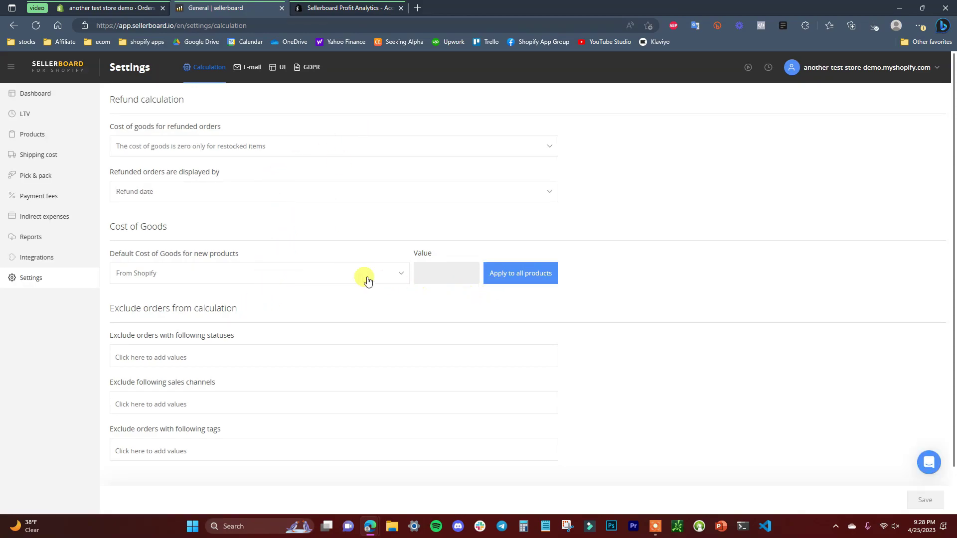
{"action": "scroll", "coordinate": [319, 265], "scroll_direction": "down", "scroll_amount": 2}
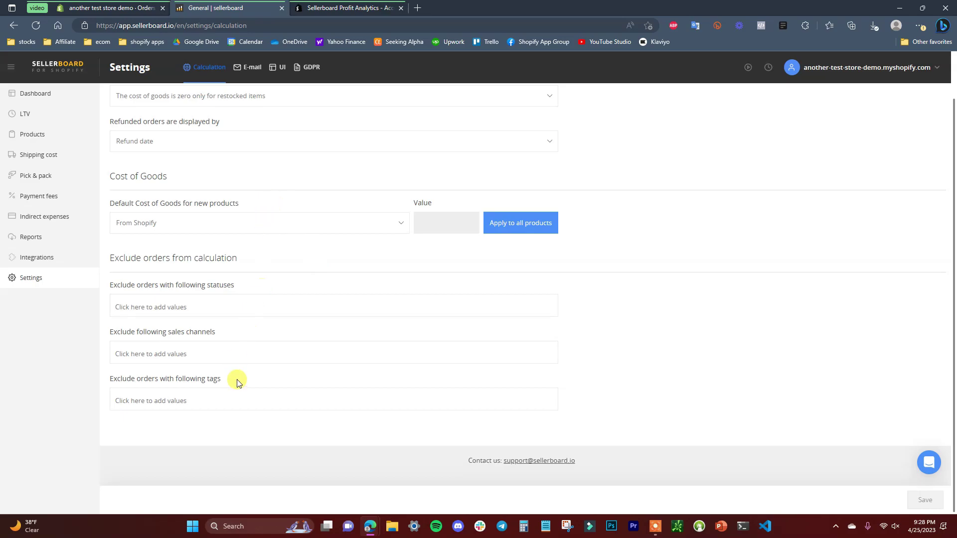
{"action": "scroll", "coordinate": [278, 373], "scroll_direction": "up", "scroll_amount": 2}
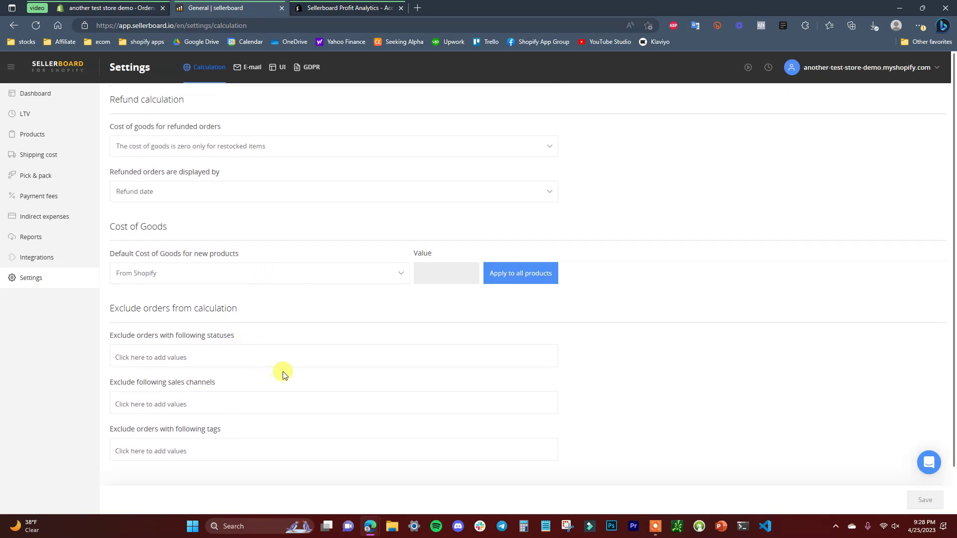
{"action": "left_click", "coordinate": [64, 91]}
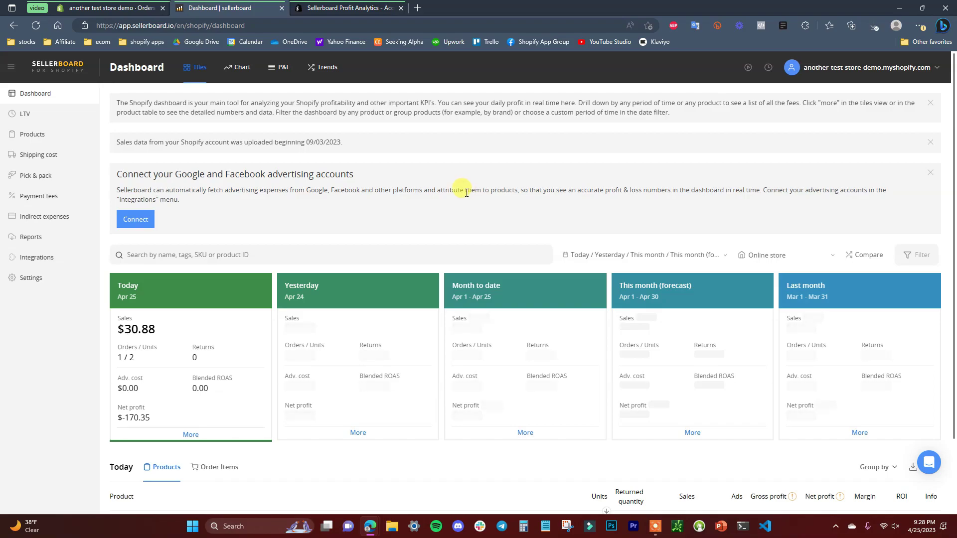
{"action": "left_click", "coordinate": [344, 8]}
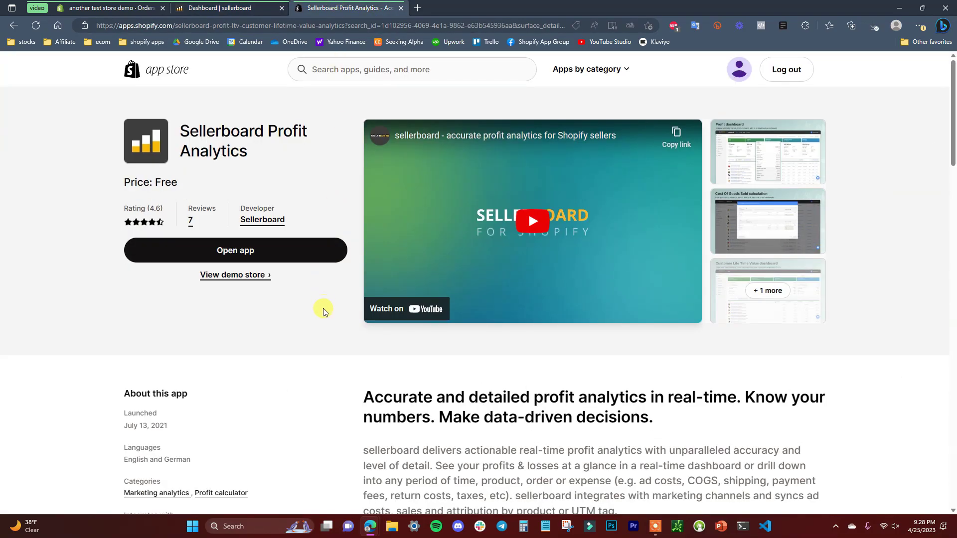